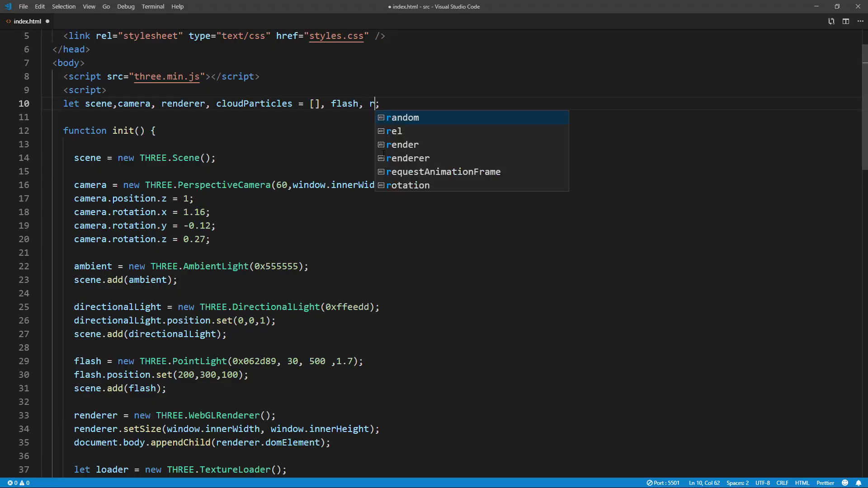
text(ain, rainGeo, rainCount;)
scroll(434, 271, down, 5)
Add a new empty line in the bare index.html that loads styles.css and three.min.js.
click(365, 230)
key(Return)
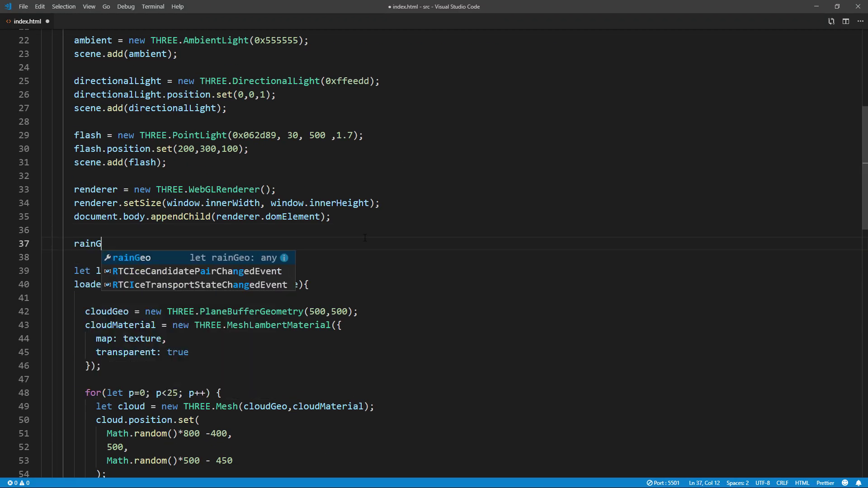
text(rainGeo = new THREE.Geo)
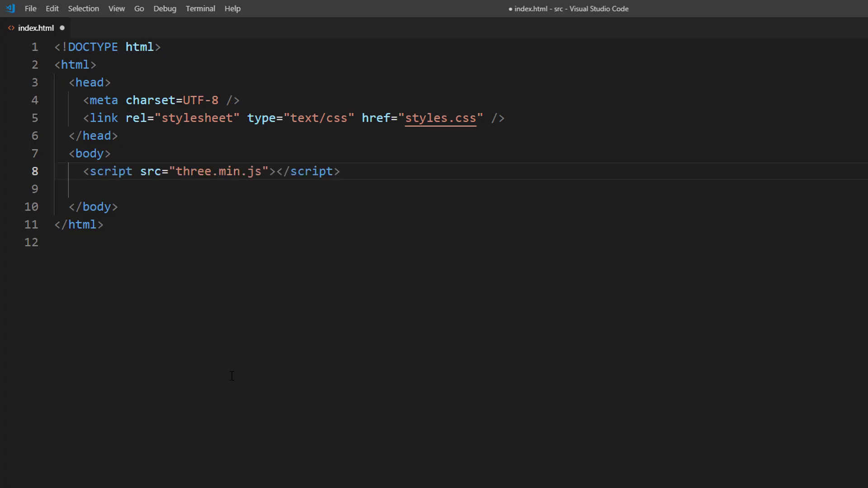
Add a script block declaring let scene and an init function creating a THREE.Scene.
key(Return)
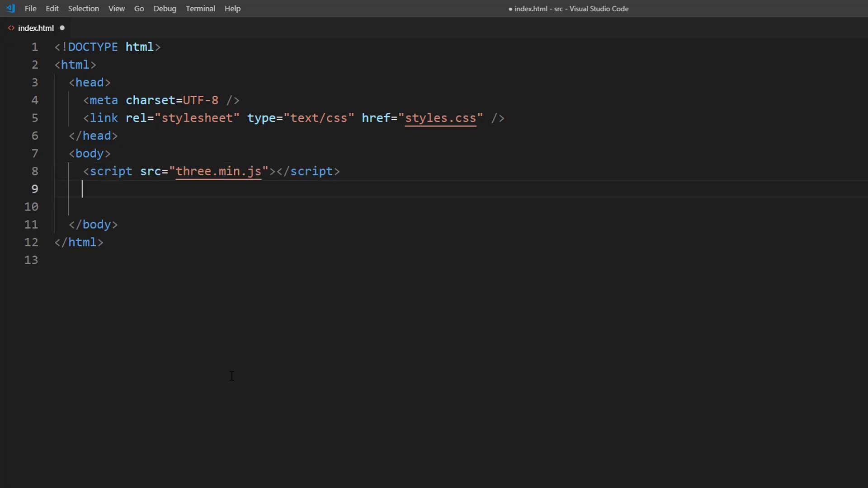
text(<script>)
key(Return)
key(Return)
text(let)
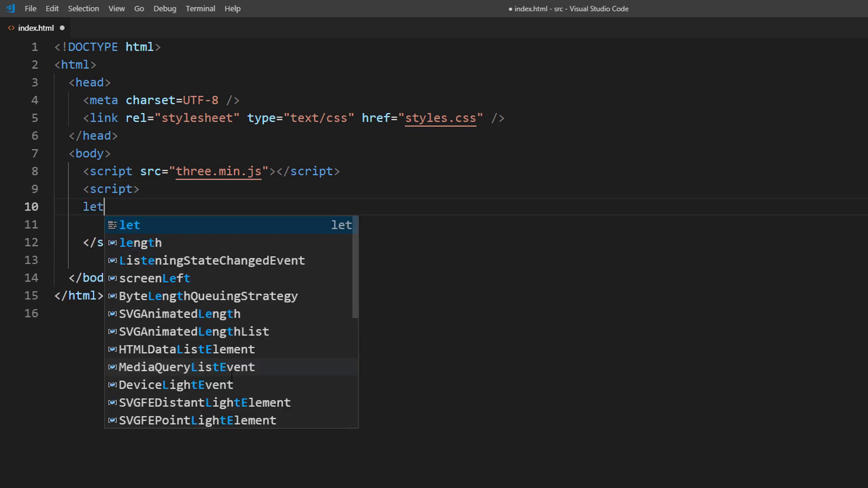
text( scene;)
key(Return)
key(Return)
text(function)
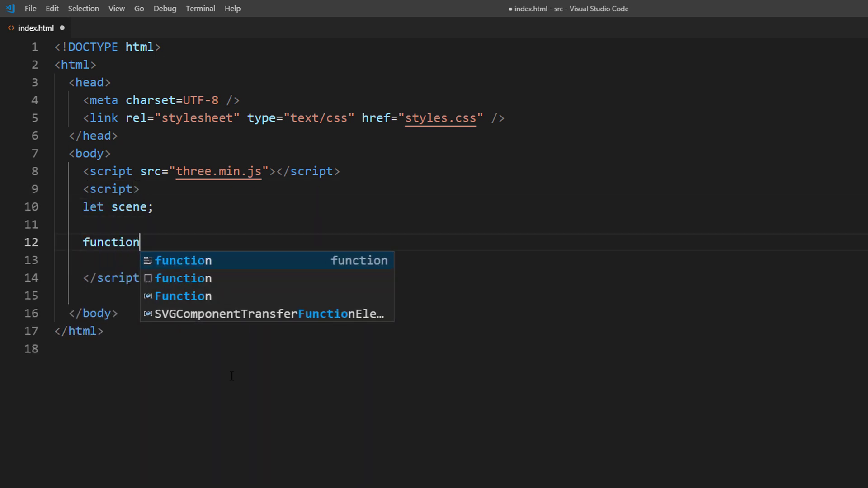
text( init() {)
key(Return)
key(Return)
text(scene)
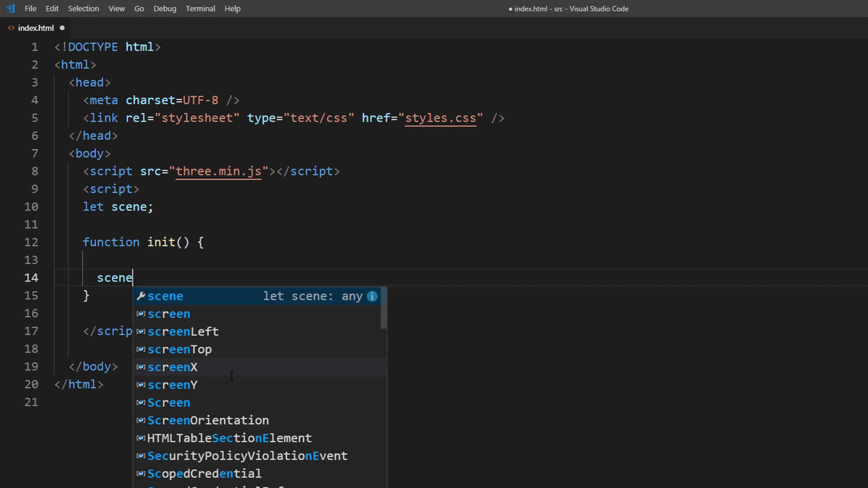
text( = new THREE.Scene)
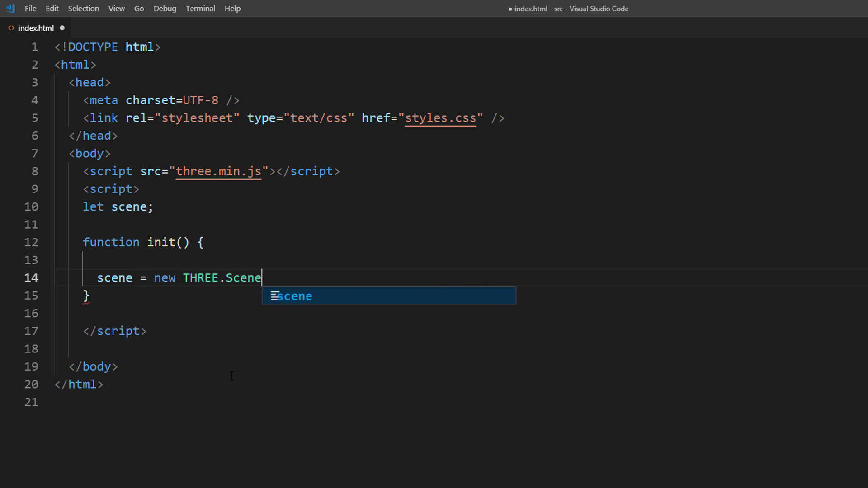
text(();)
key(Return)
key(Return)
text(camera)
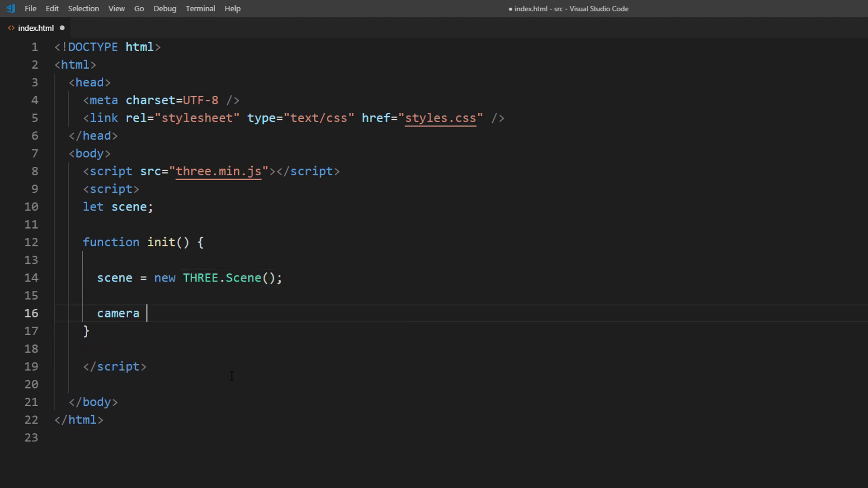
text( = new THREE.PerspectiveCamera(60)
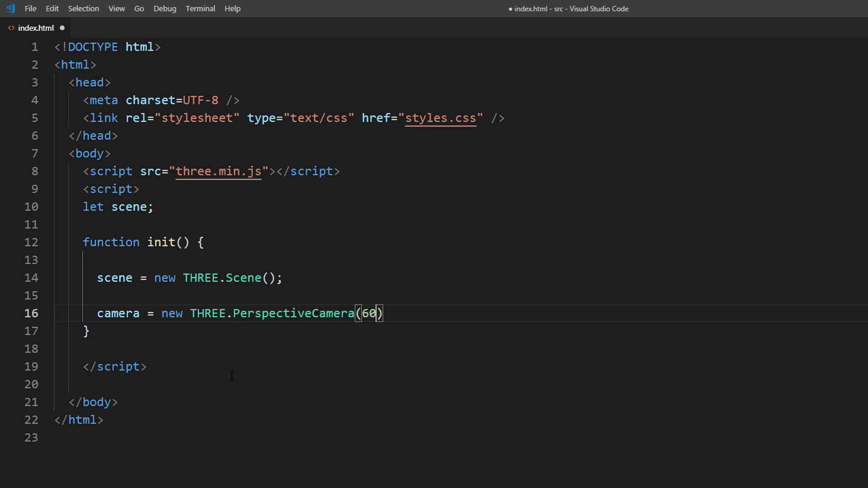
text(,window.innerW)
Create a PerspectiveCamera(60, window aspect, 1, 1000) and set its z position and x/y rotations.
key(Return)
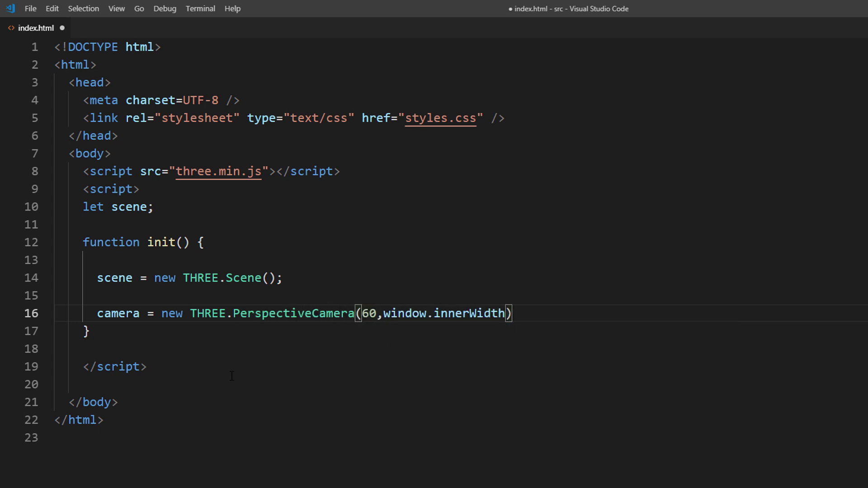
text( / window.inn)
key(Return)
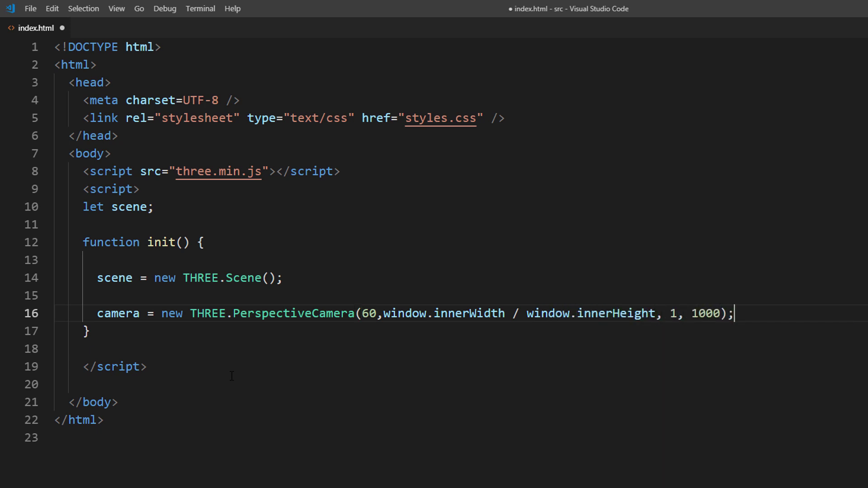
key(Return)
text(camera.positio)
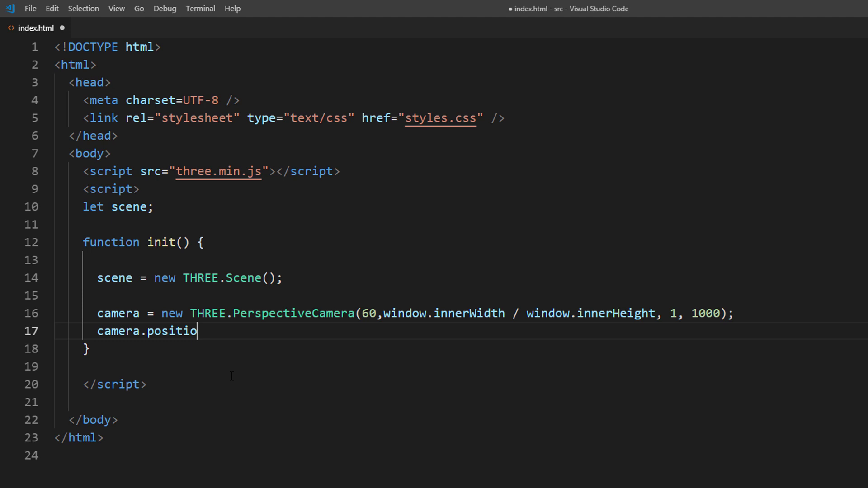
text(n.z = 1;)
key(Return)
text(camera)
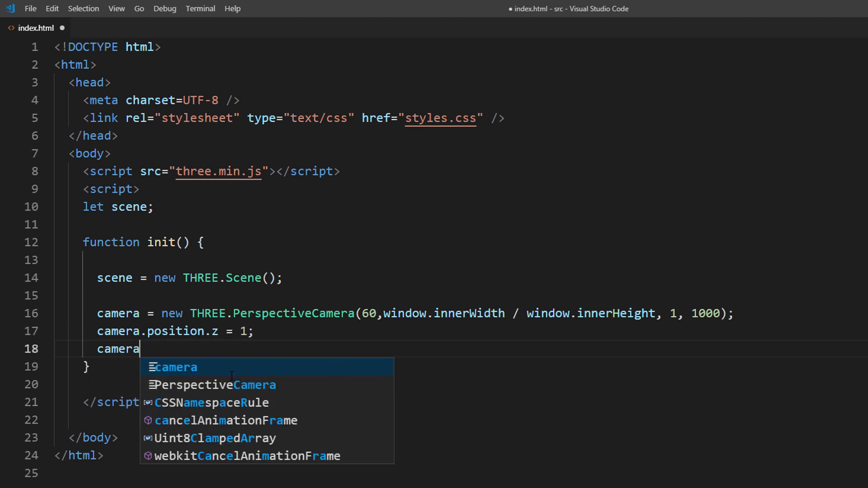
text(.rotation.x = 1.16)
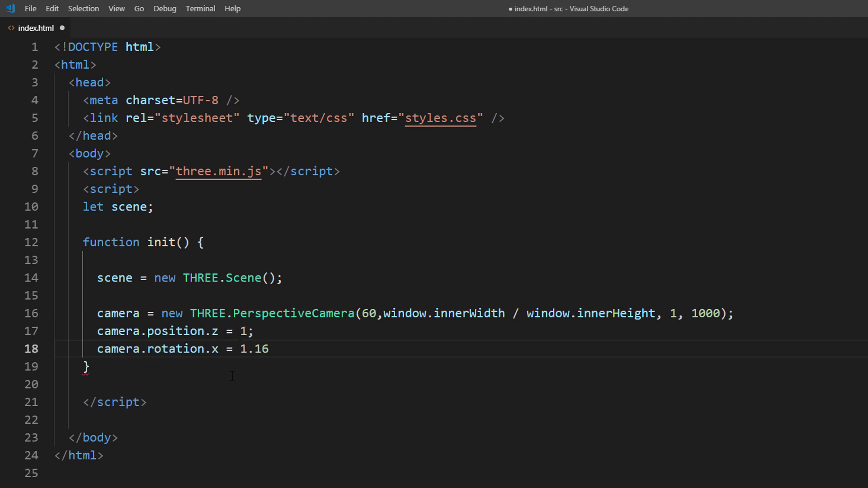
text(;)
key(Return)
text(camera.rotation.y =)
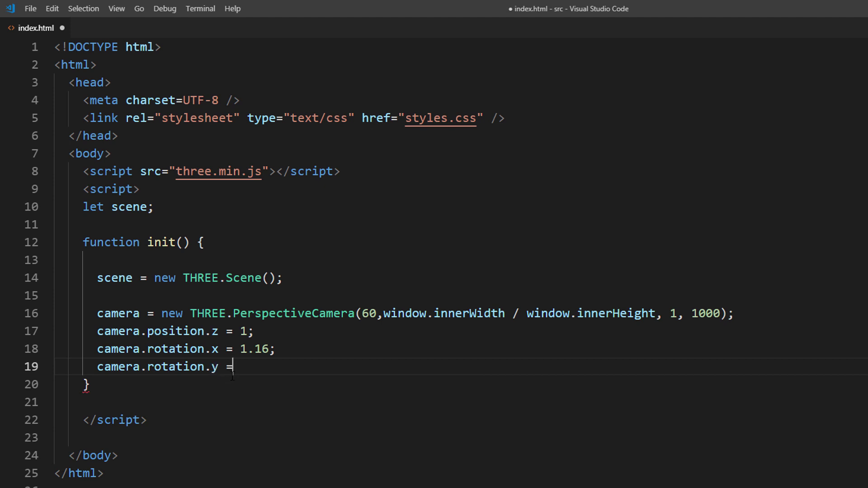
text( -0.12;)
key(Return)
text(camera.rotatio)
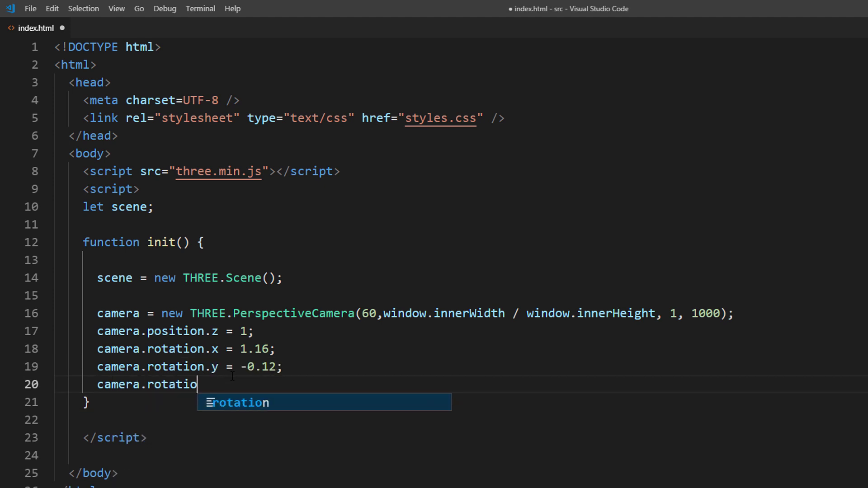
text(n.z = 0.27;)
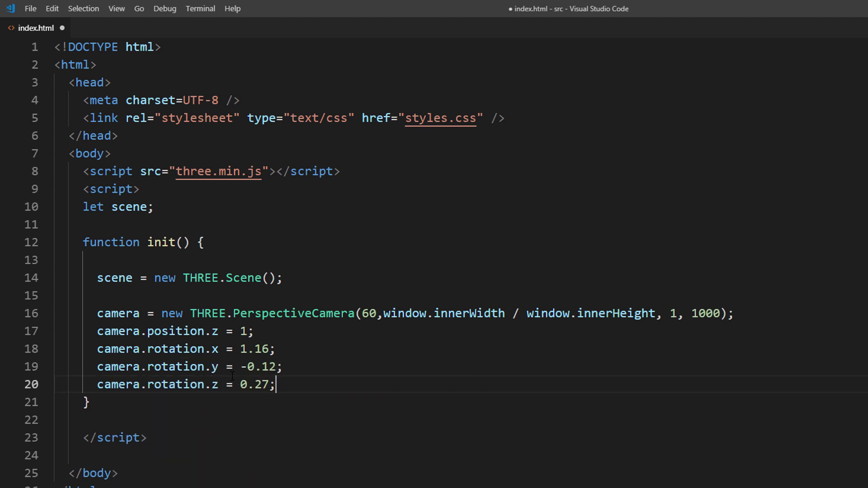
Add AmbientLight(0x555555) and DirectionalLight(0xffeedd) at (0,0,1), adding both to the scene.
key(Return)
key(Return)
text(ambient = )
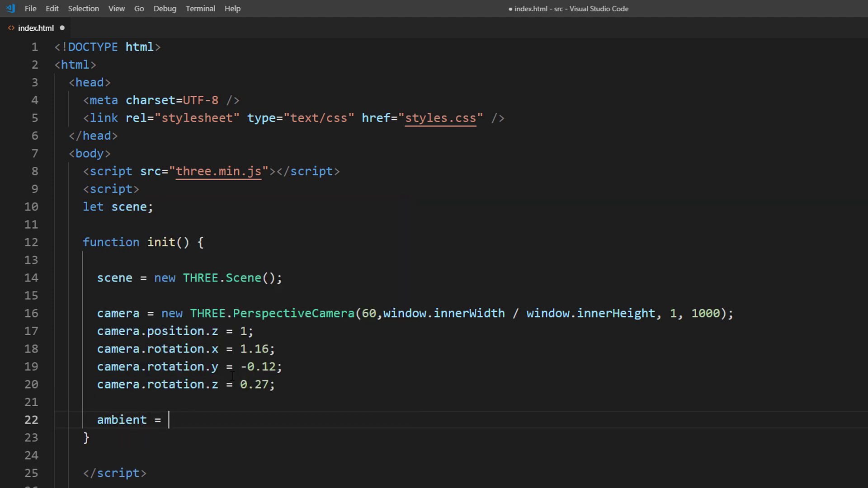
text(new THREE.A)
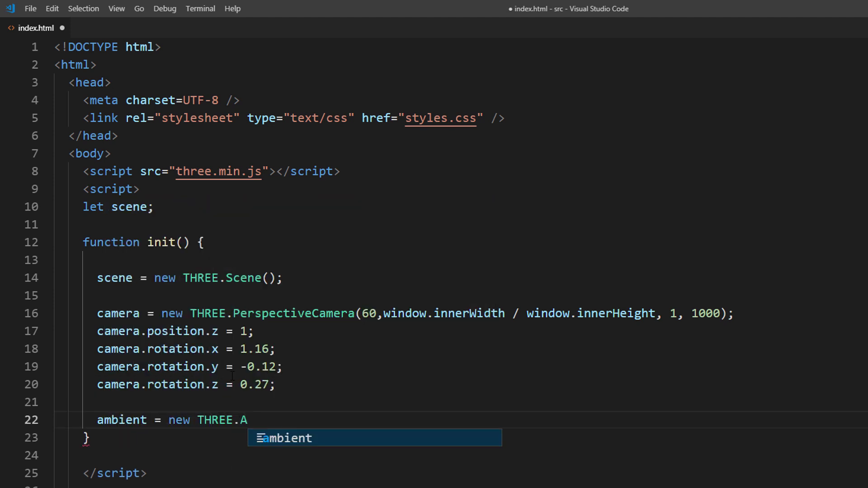
text(mbientLight()
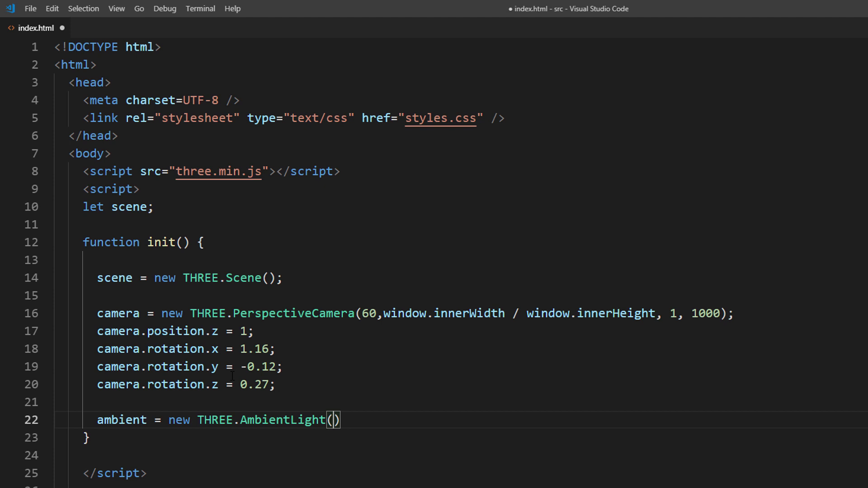
text(;)
key(Return)
text(scene)
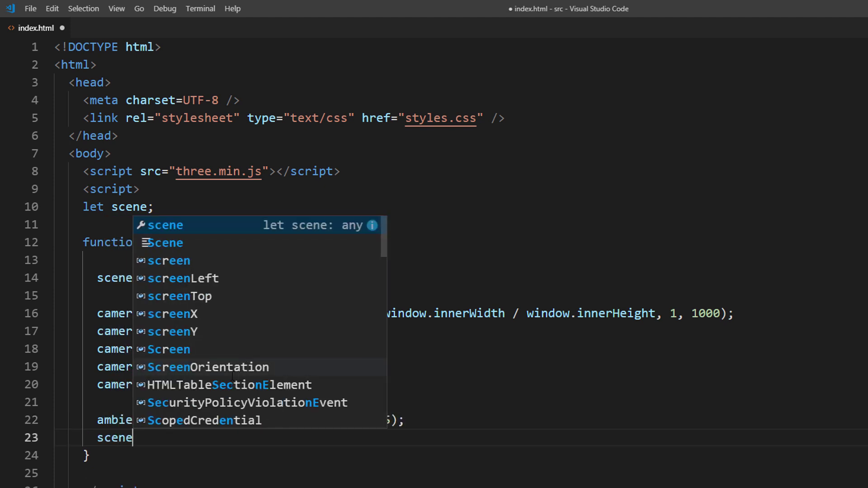
text(.add(ambient);)
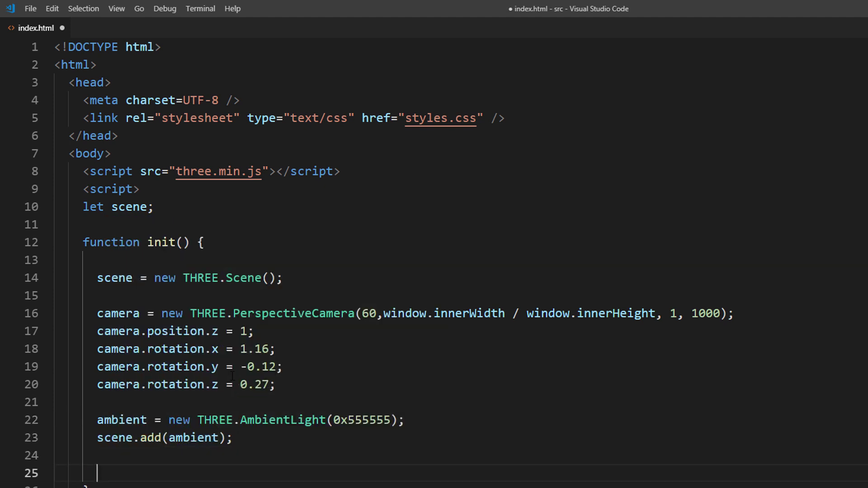
scroll(232, 374, down, 2)
text(directiona)
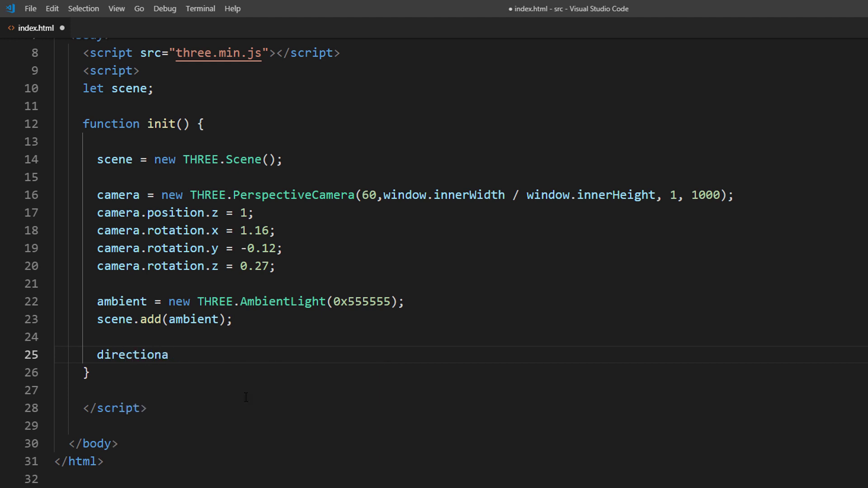
text(THREE.dire)
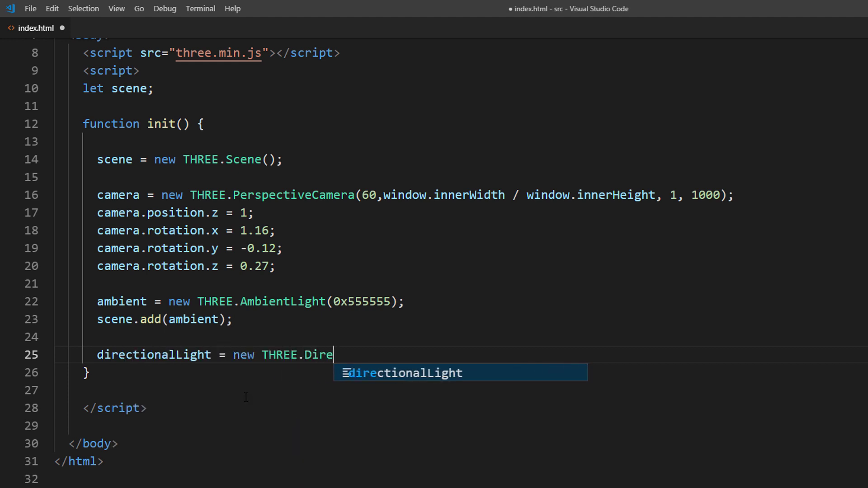
text(ctionalLight(0xffeedd)
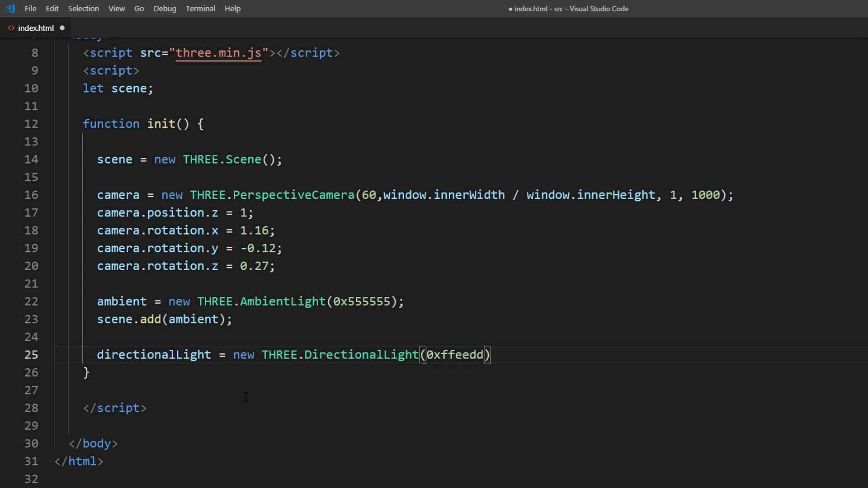
text();)
key(Return)
text(dir)
key(Return)
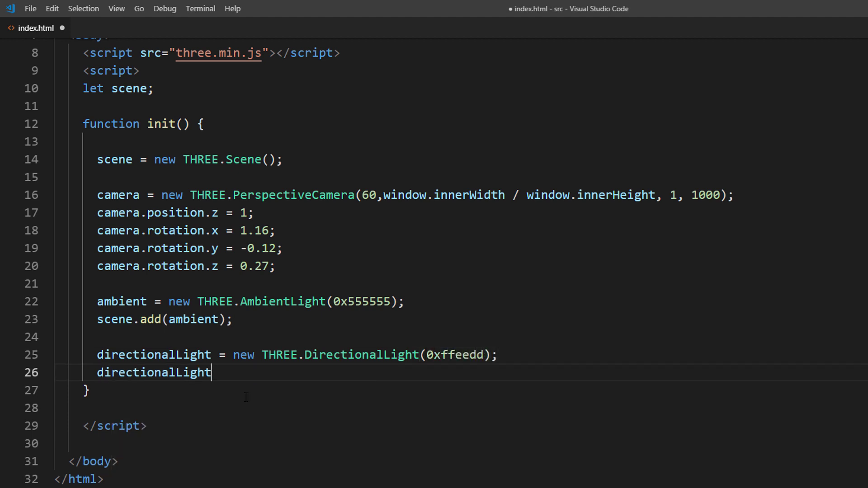
text(.position.set(0,0)
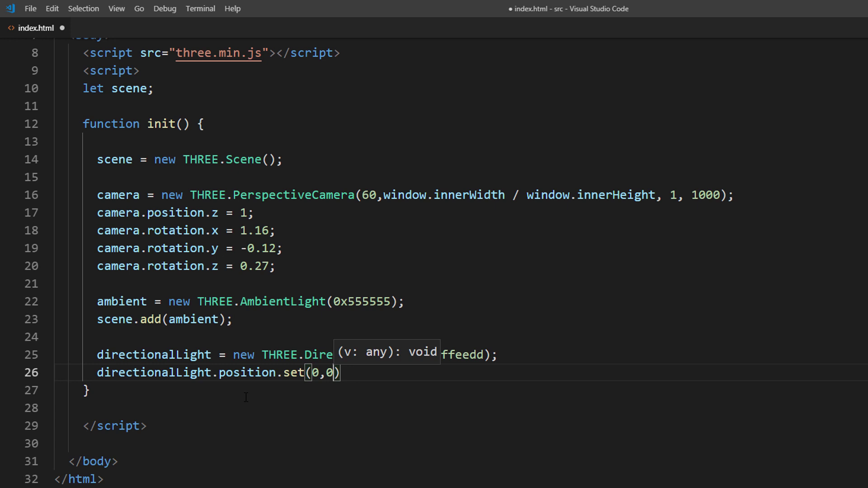
text(,1);)
key(Return)
text(scene.ad)
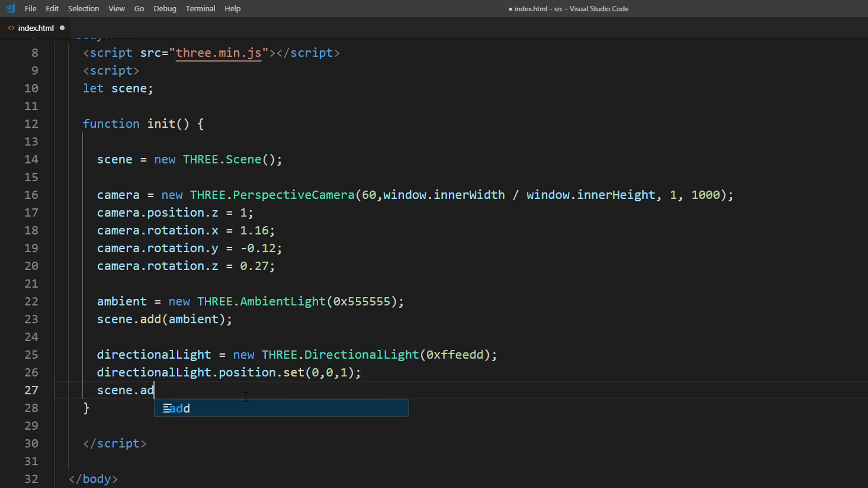
text(d(dir)
key(Return)
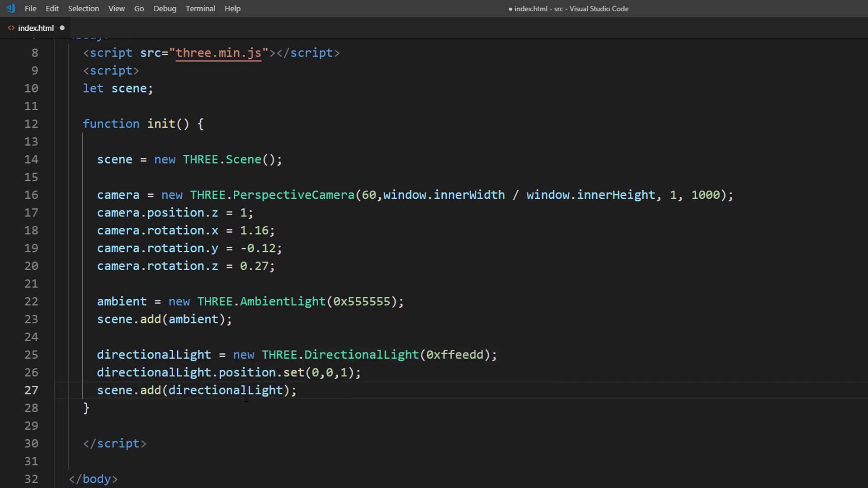
key(Return)
key(Return)
scroll(246, 398, down, 1)
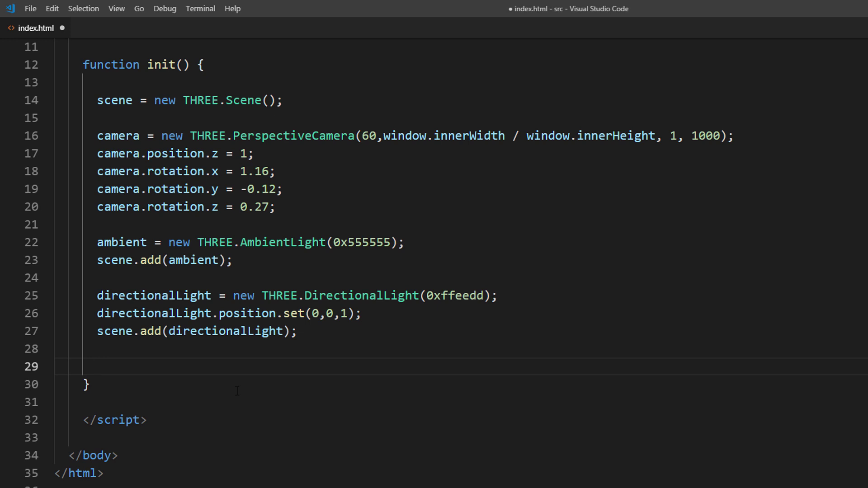
text(renderer = n)
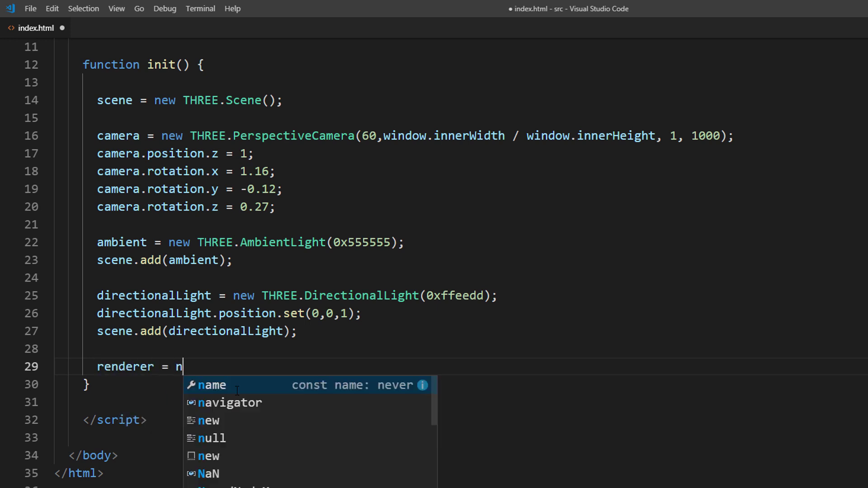
text(ew THREE.WebGLRender)
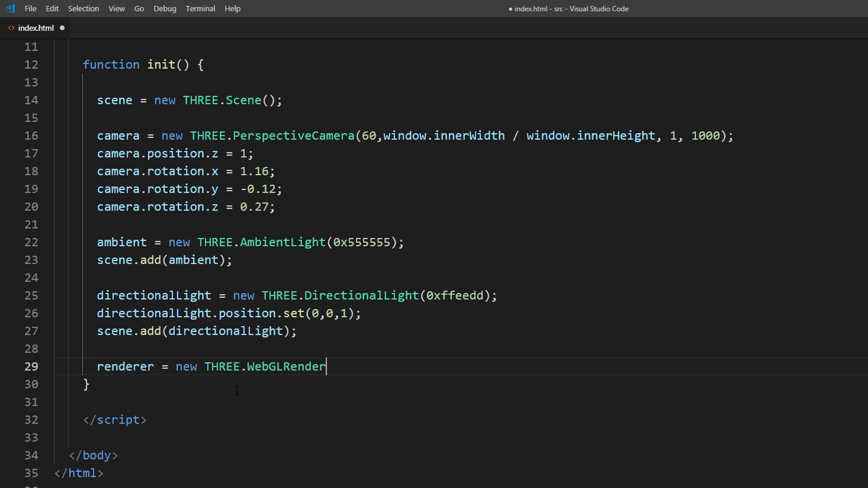
text(er();)
Create a window-sized WebGLRenderer, append its canvas to the body, and declare camera and renderer.
key(Return)
text(renderer)
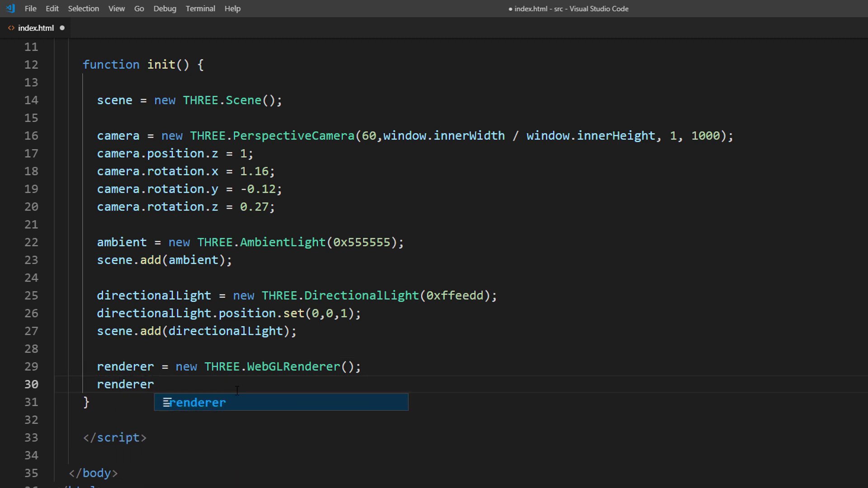
text(.setSize(window)
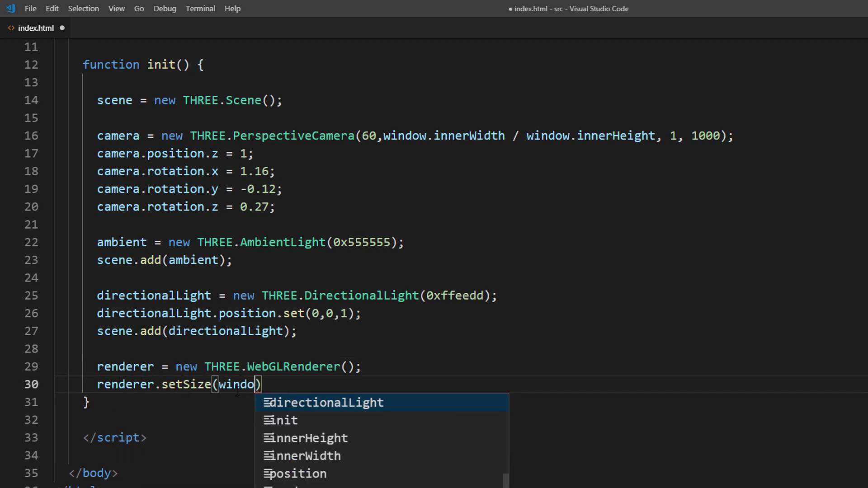
text(.in)
key(Return)
text(, window.in)
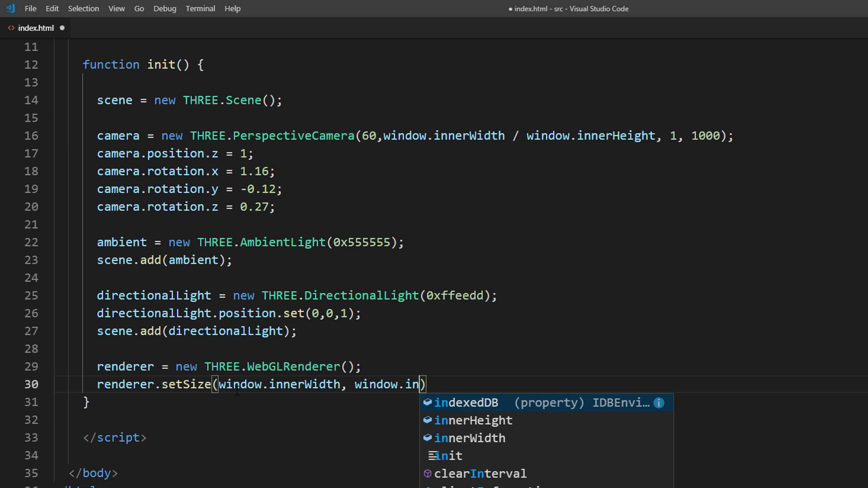
key(Down)
key(Return)
key(Return)
text(document)
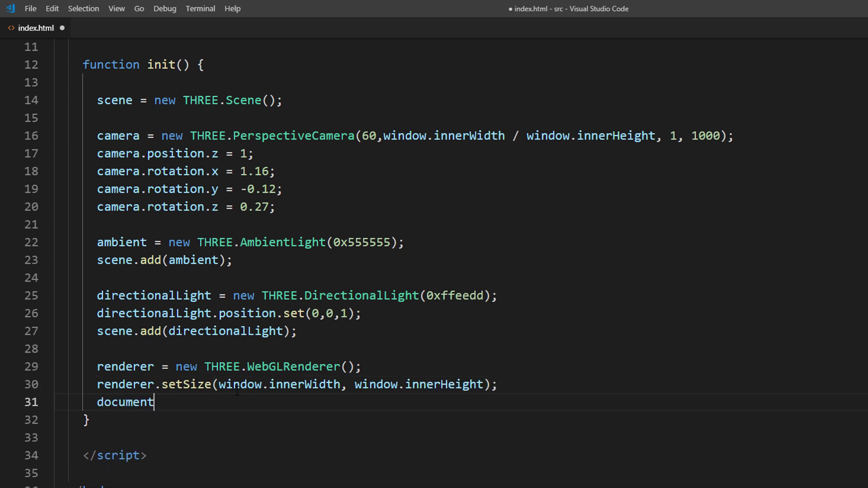
text(.body.app)
key(Down)
key(Return)
text(()
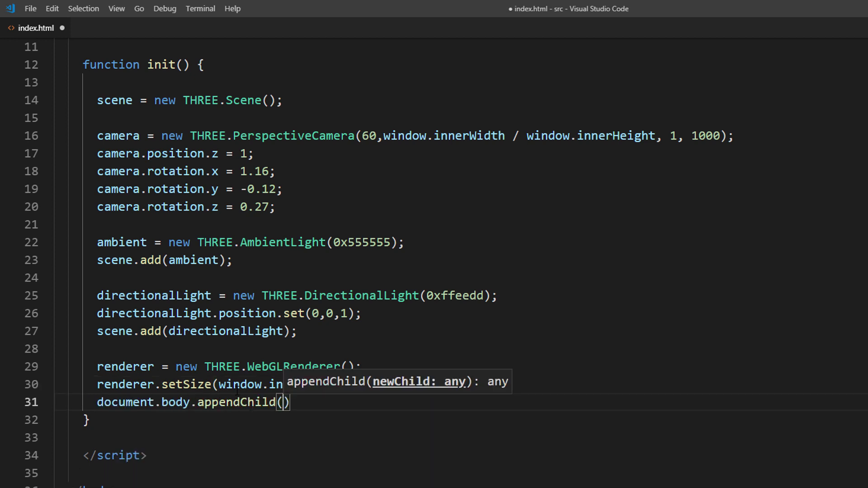
text(renderer.domElement)
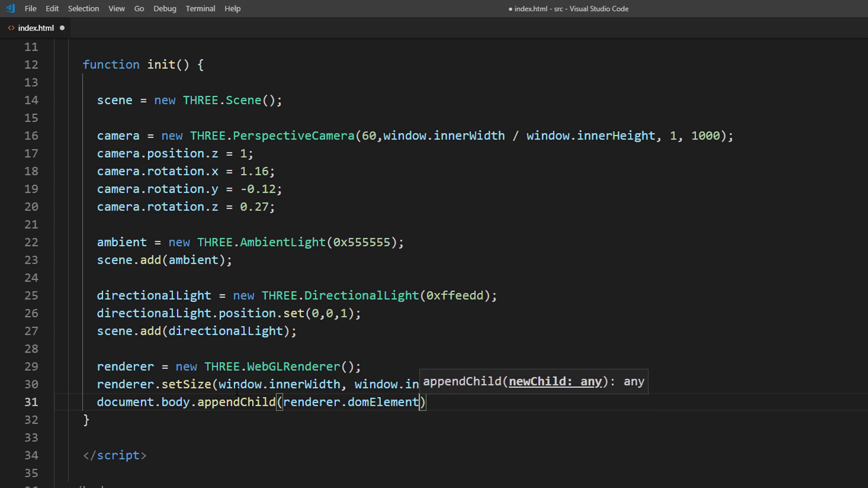
text())
scroll(237, 390, up, 3)
click(150, 147)
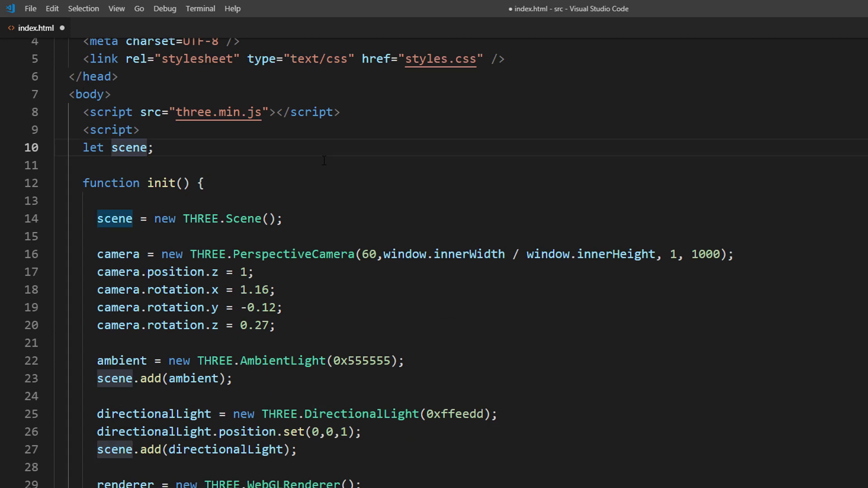
text(,camera, rend)
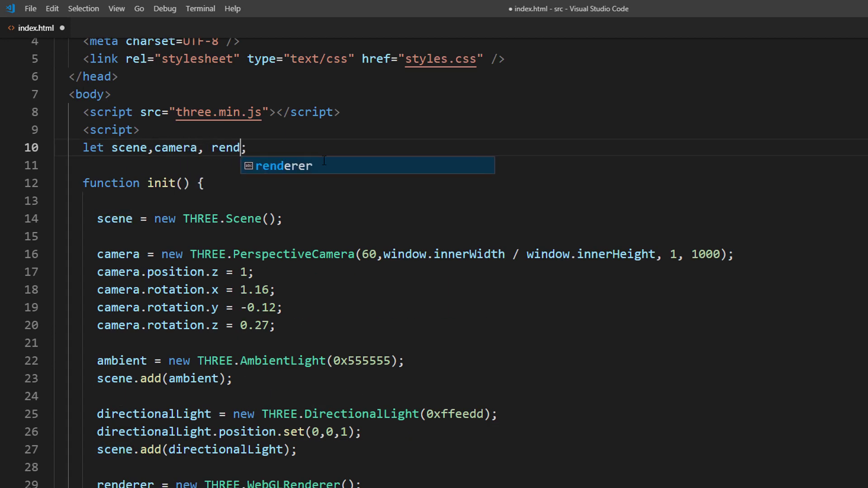
text(erer)
key(Escape)
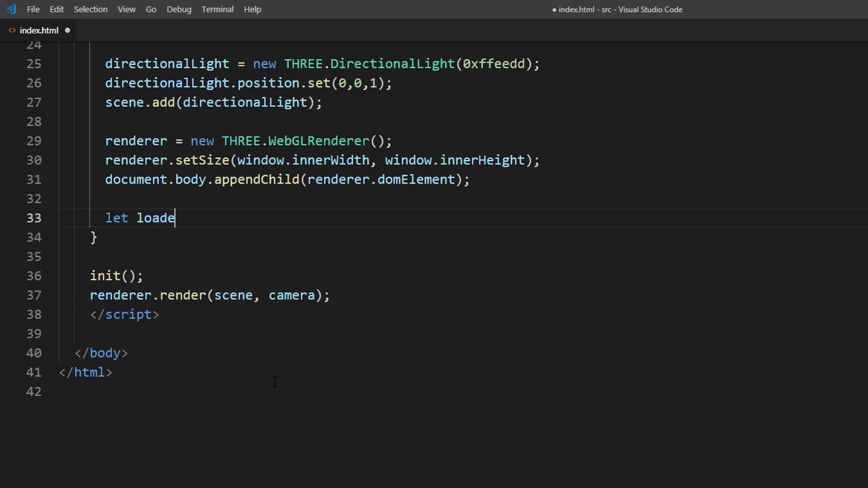
text(r = new THREE.Text)
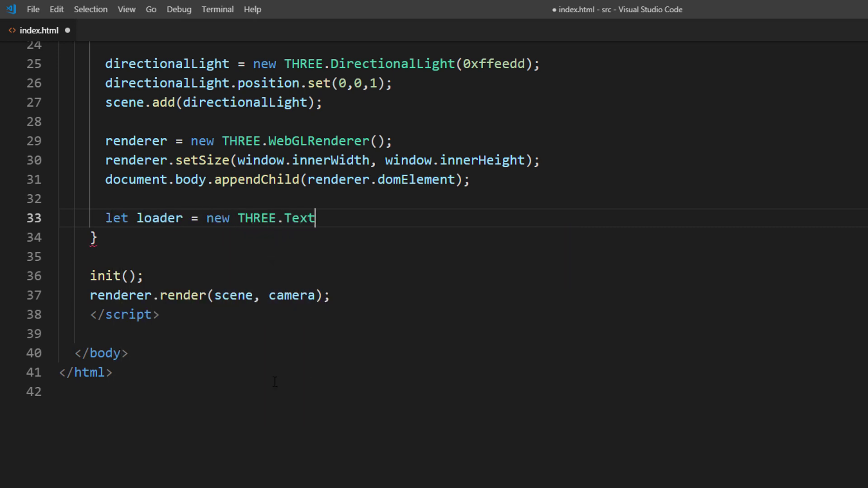
text(ureLoader();)
Load smoke.png via TextureLoader, creating a 500×500 plane and transparent textured Lambert material.
key(Return)
text(lo)
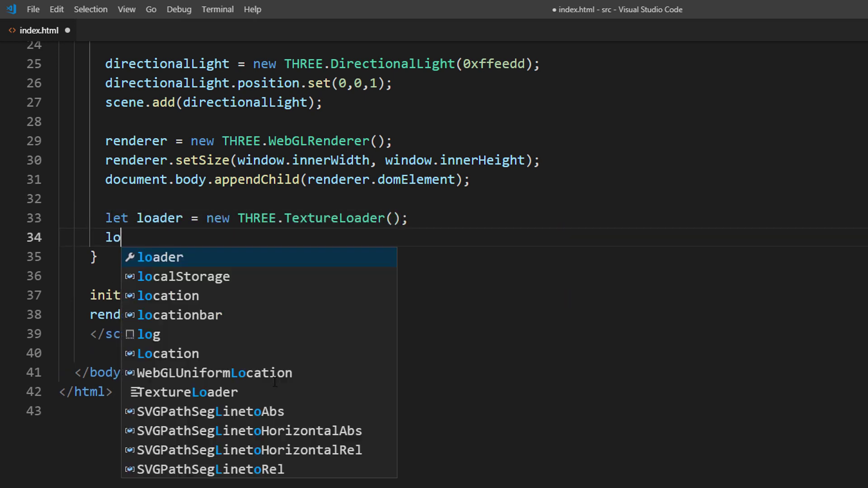
text(ader.load("smoke.p)
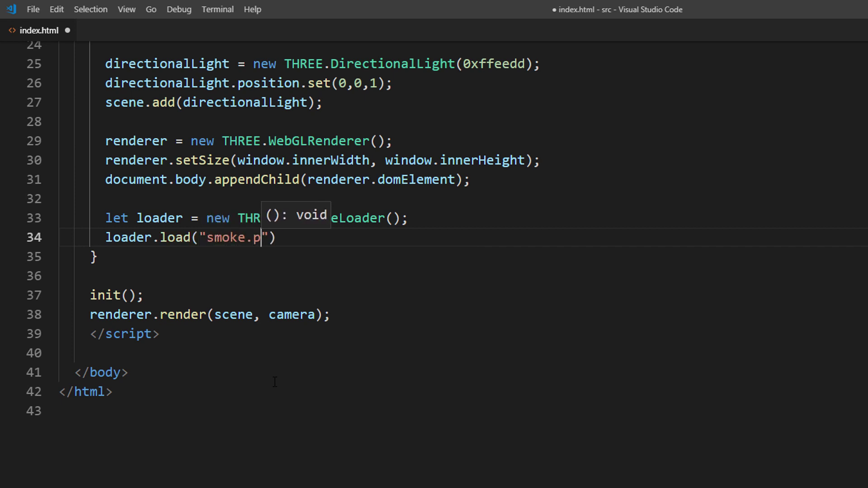
text(ng", function)
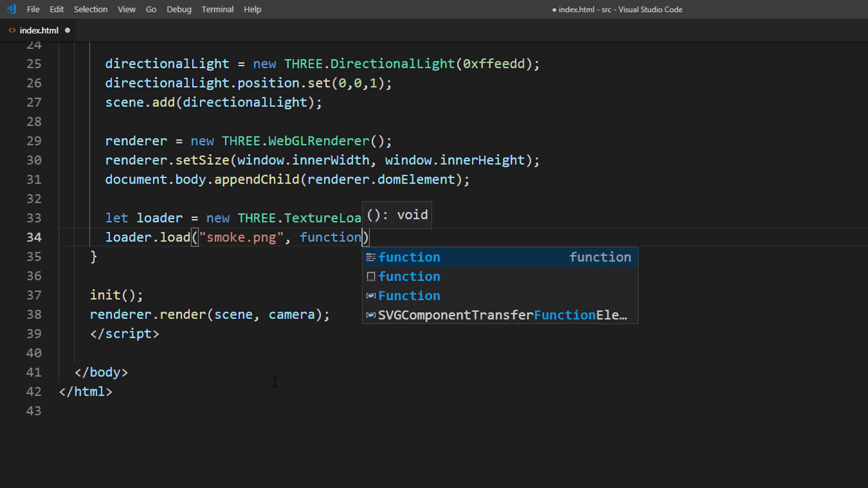
text((texture))
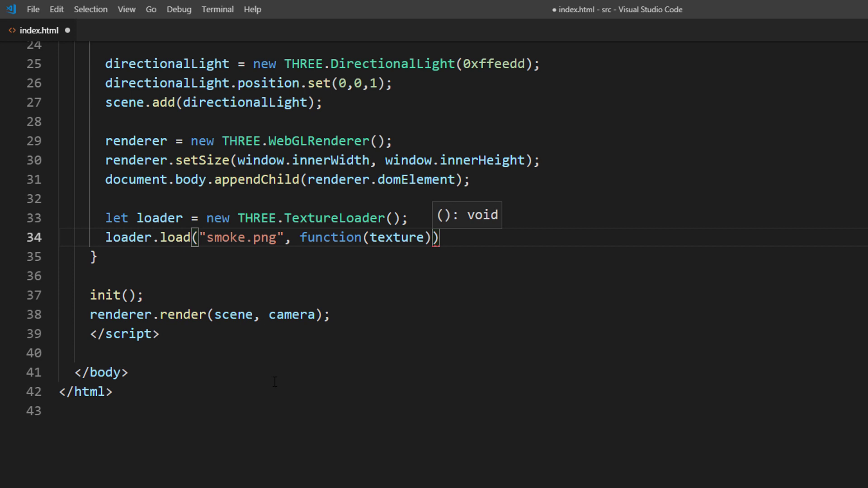
text({})
key(Return)
key(Return)
key(Return)
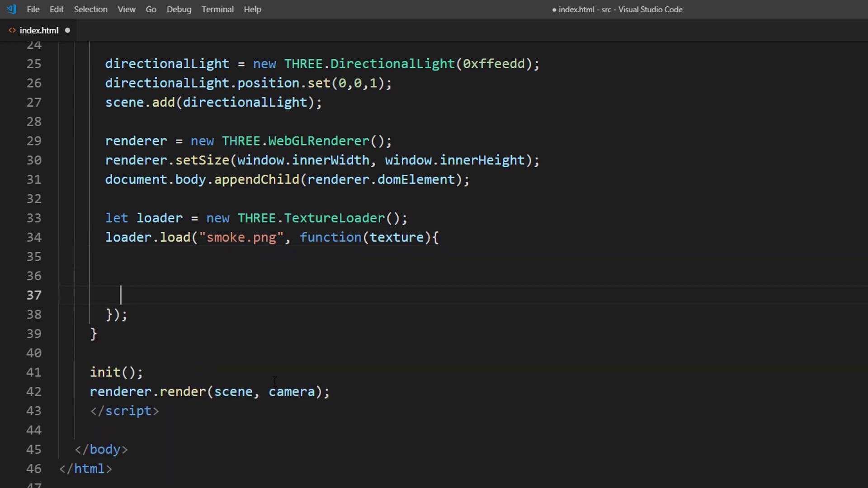
text(cloudGeo )
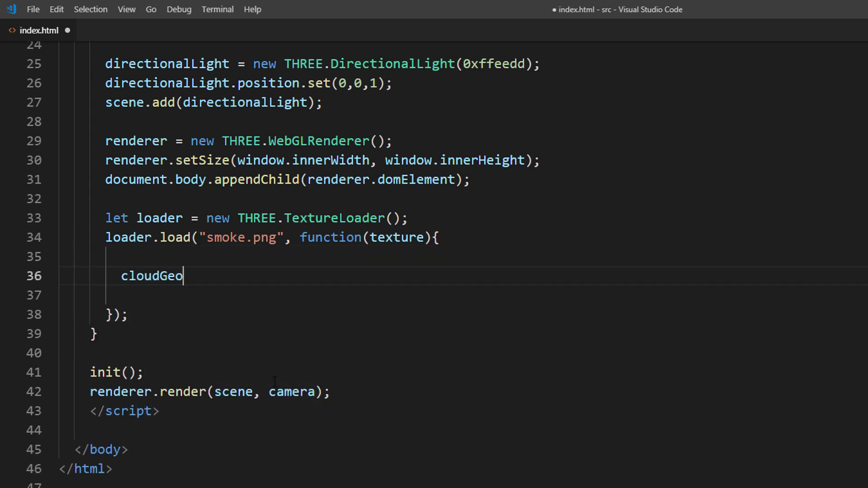
text(= new THREE.P)
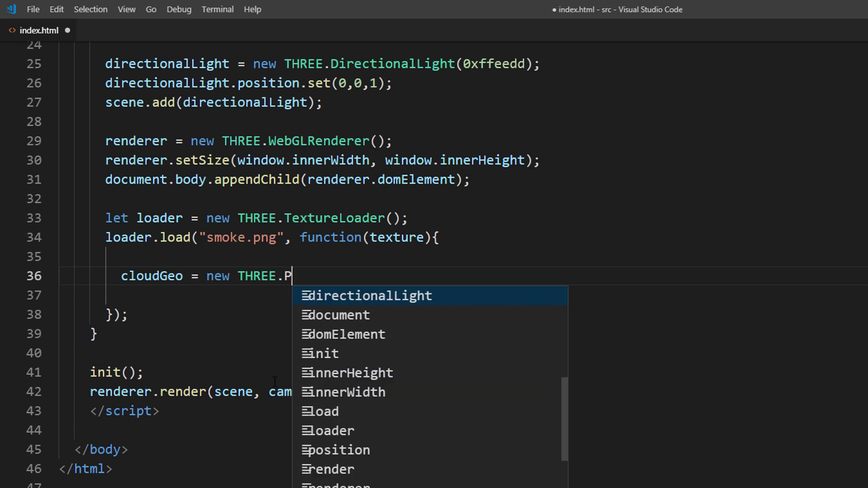
text(laneBufferGeometry(500,500);)
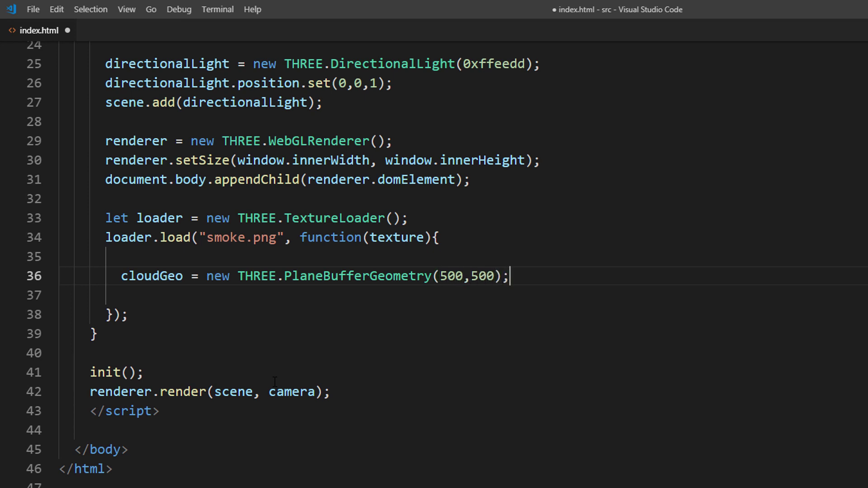
key(Return)
text(cloudMater)
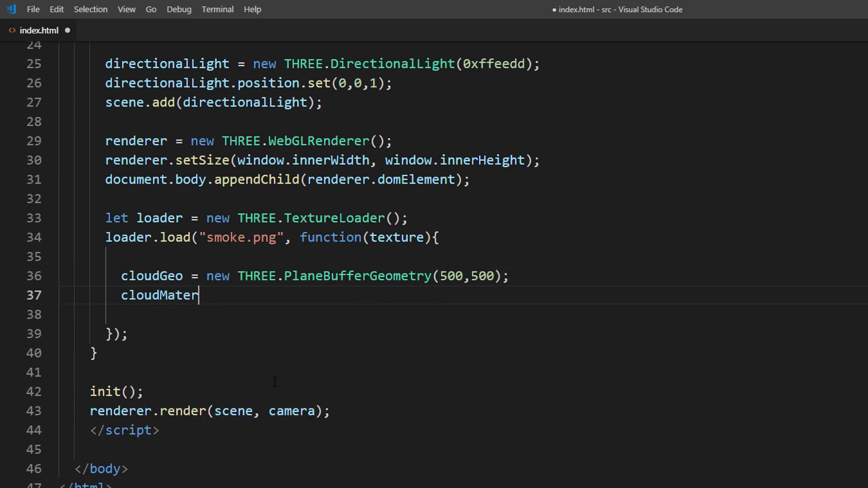
text(ial = new THREE)
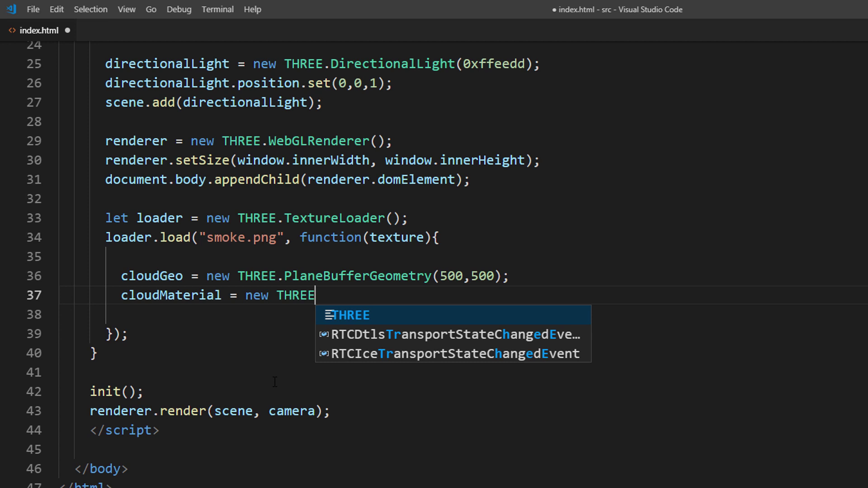
text(.MeshLambertMaterial({});)
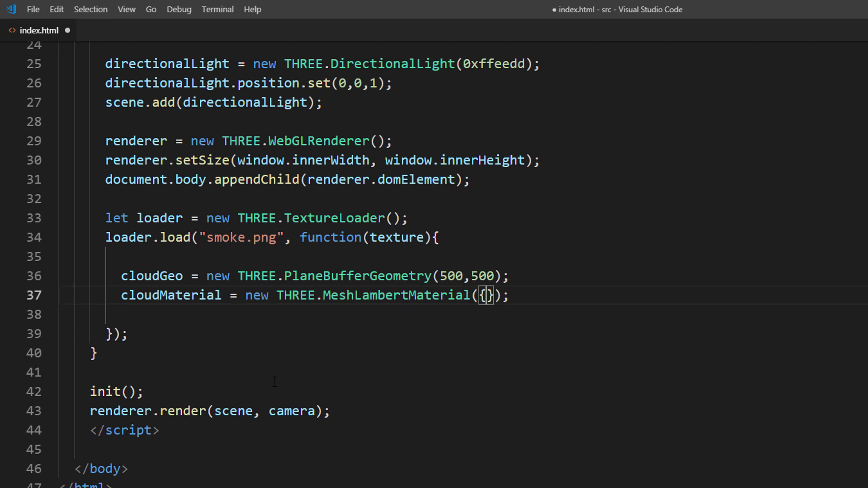
key(Return)
text(: te)
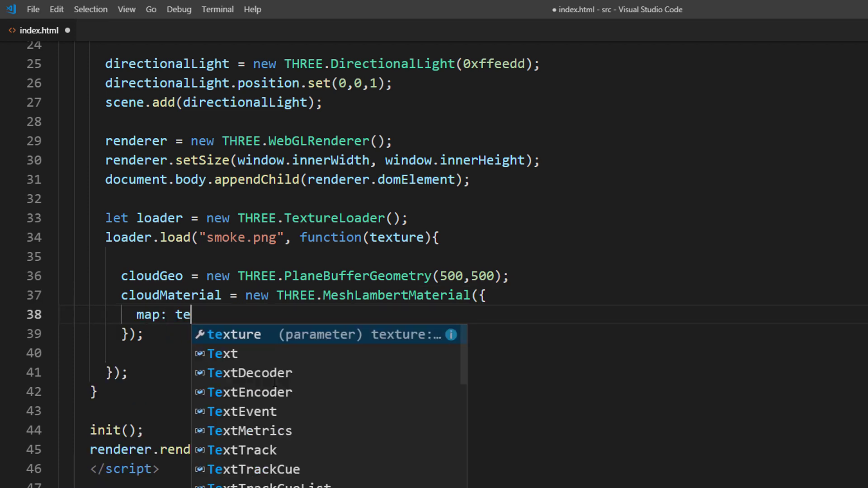
text(xture,)
key(Return)
text(trans)
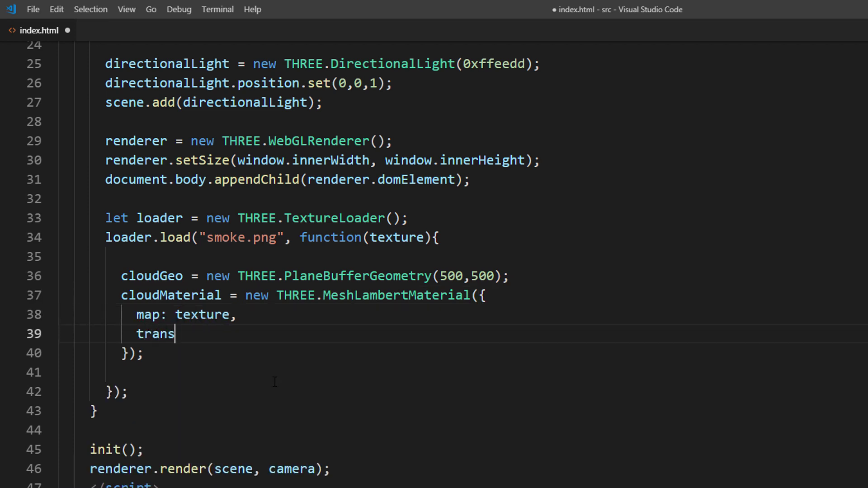
text(ue)
click(275, 382)
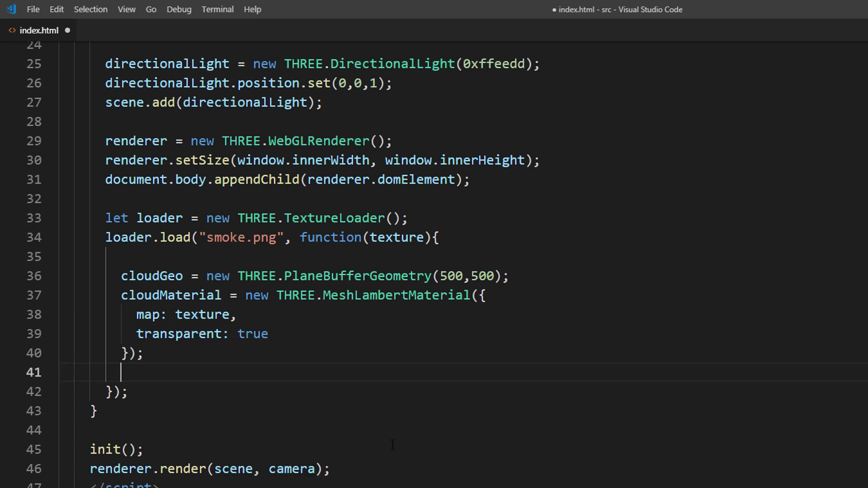
Add a 25-iteration loop creating each cloud as a Mesh of cloudGeo and cloudMaterial.
key(Return)
text(for(le)
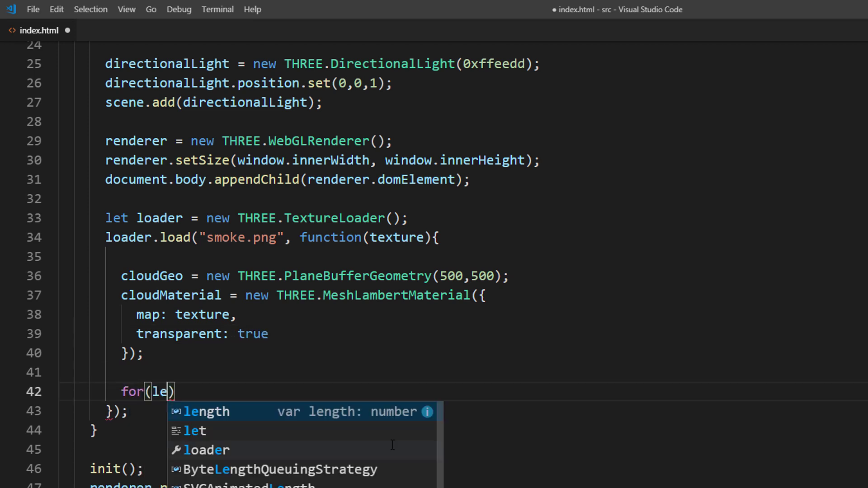
text(t p=0; p)
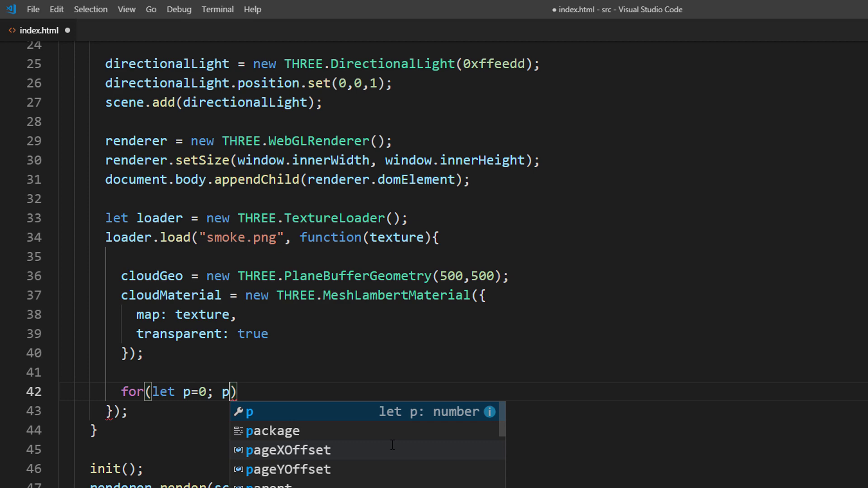
text(<25; p++)
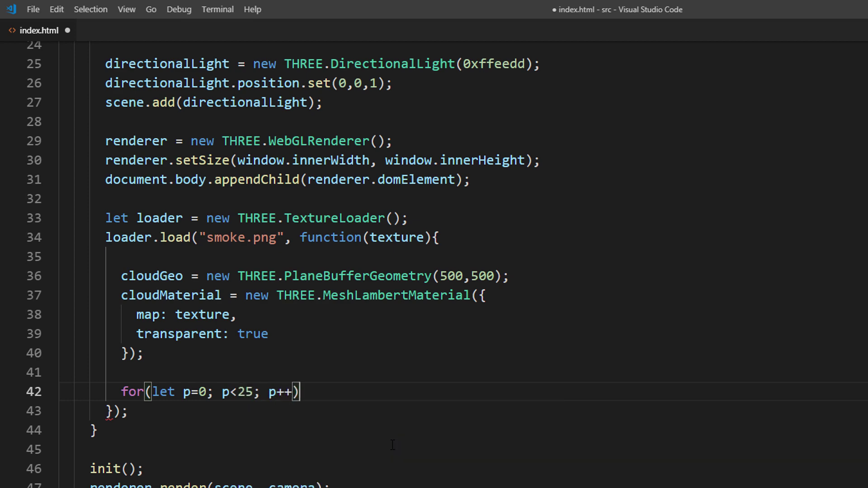
text({)
key(Return)
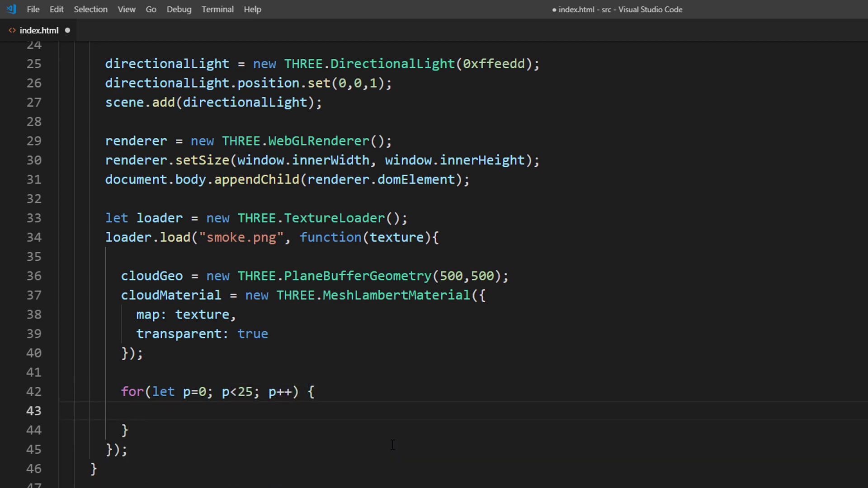
text(let)
scroll(384, 445, down, 3)
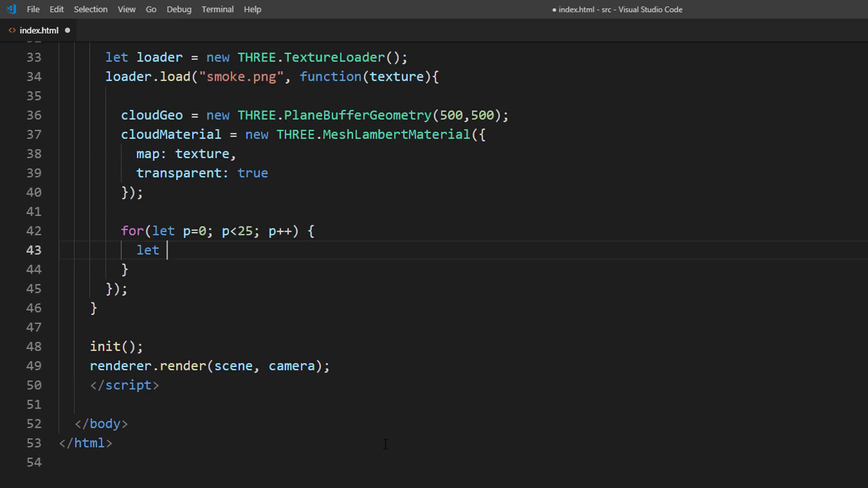
scroll(385, 444, down, 1)
text(cloud = new)
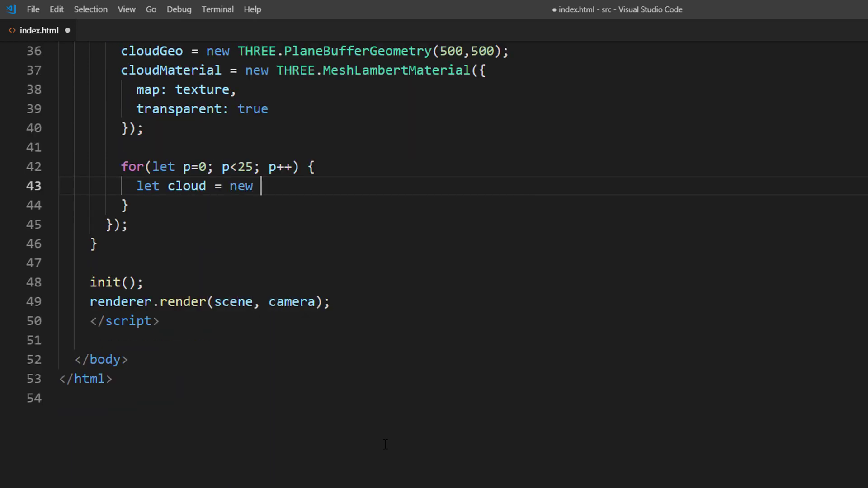
text(THREE.Mesh)
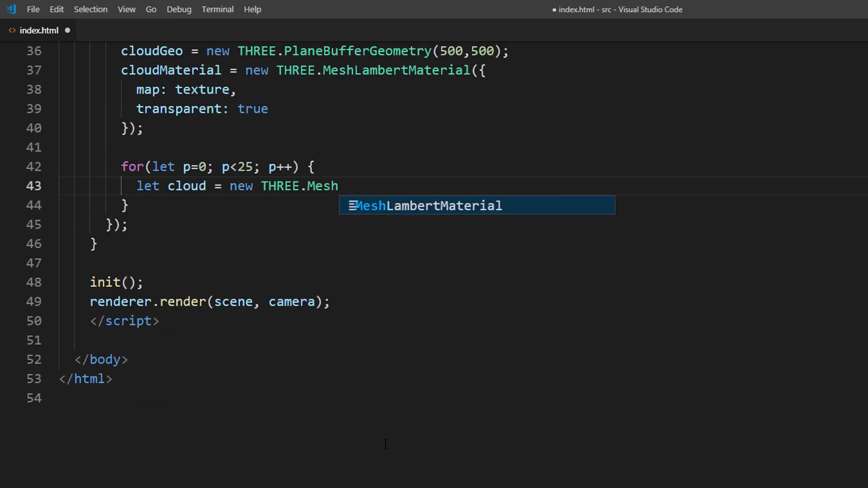
text((clou)
key(Down)
key(Return)
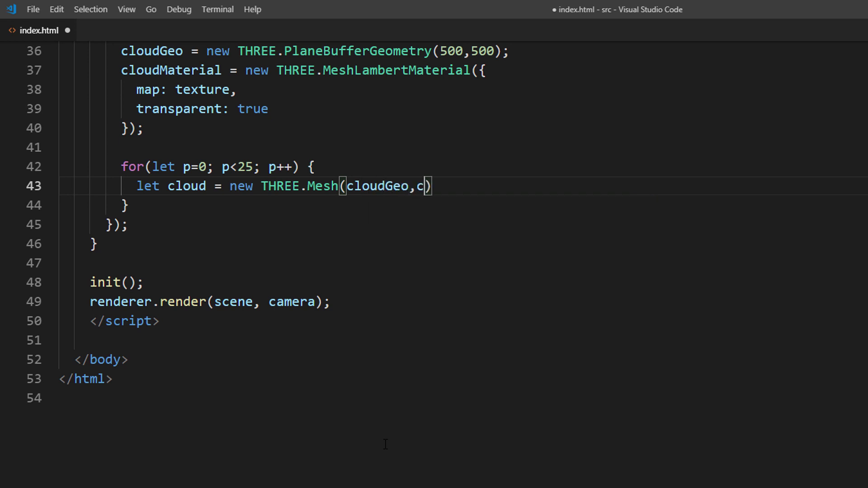
text(lou)
key(Down)
key(Down)
key(Return)
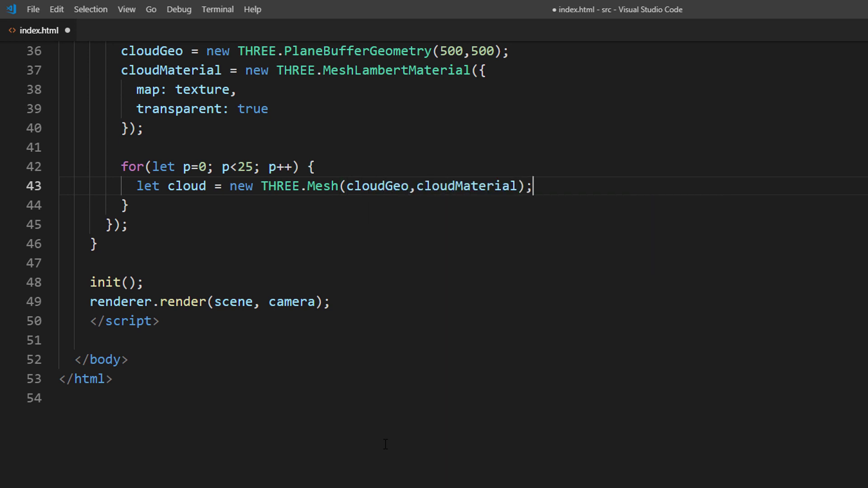
Position each cloud at (Math.random()*800-400, 500, Math.random()*500-450).
key(Return)
text(cloud.position)
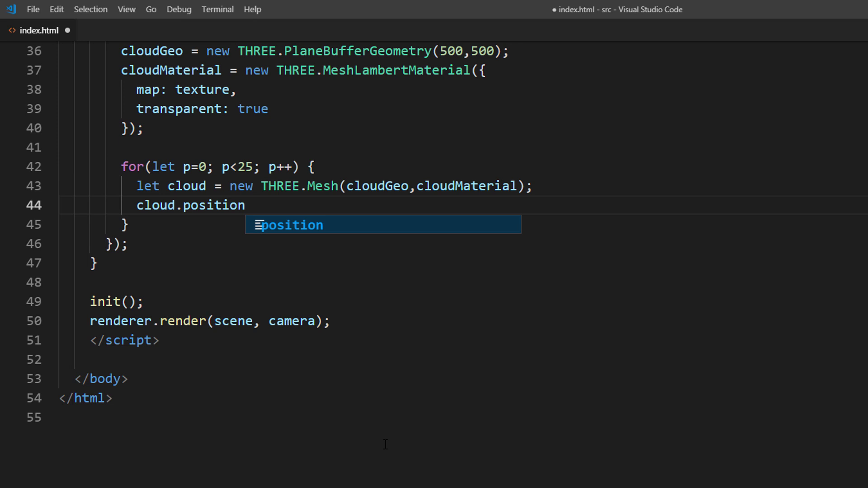
text(.set()
key(Return)
text(Math)
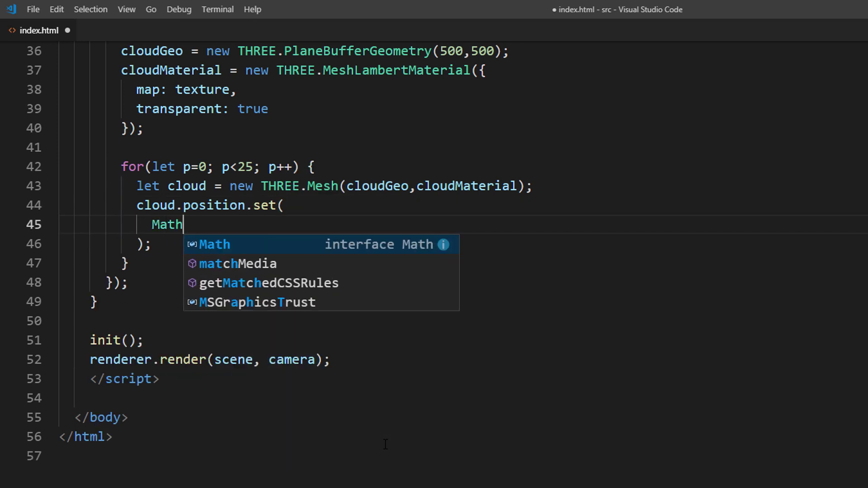
text(.random()*800 -4)
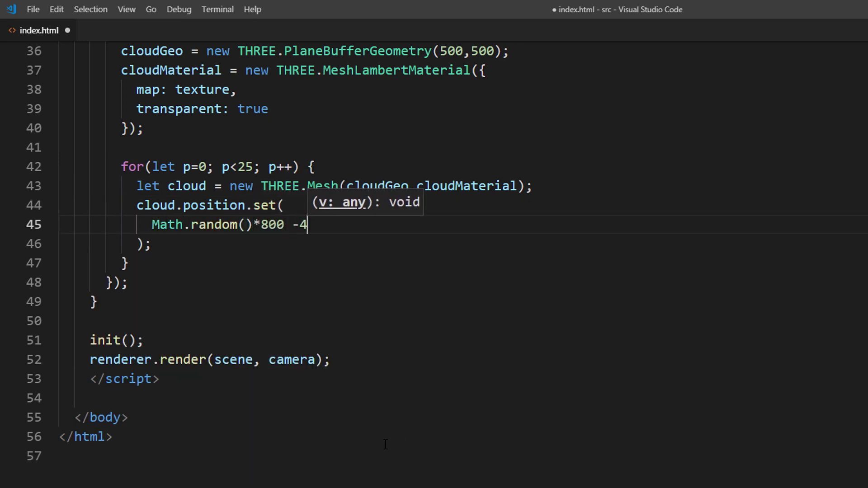
text(00,)
key(Return)
text(500)
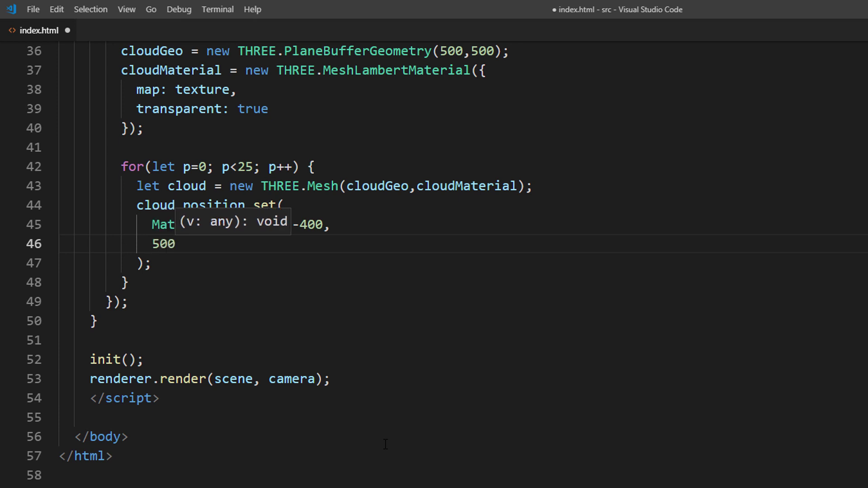
text(,)
key(Return)
text(Math.random())
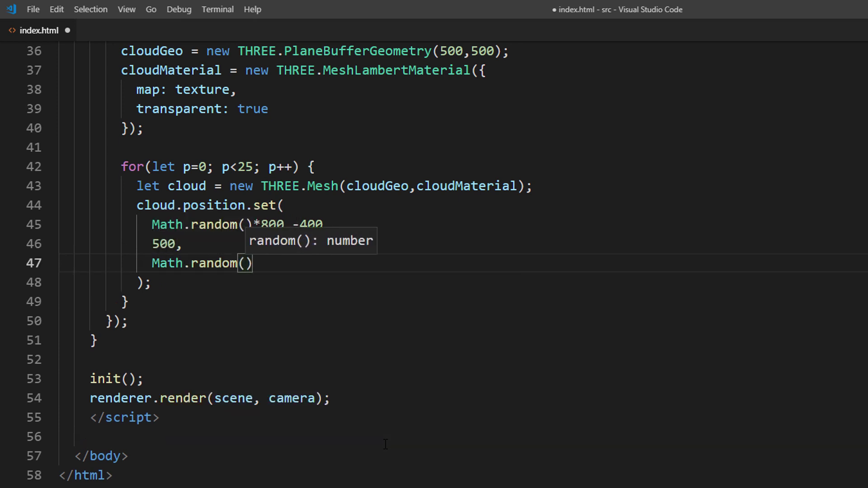
key(Right)
text(*500)
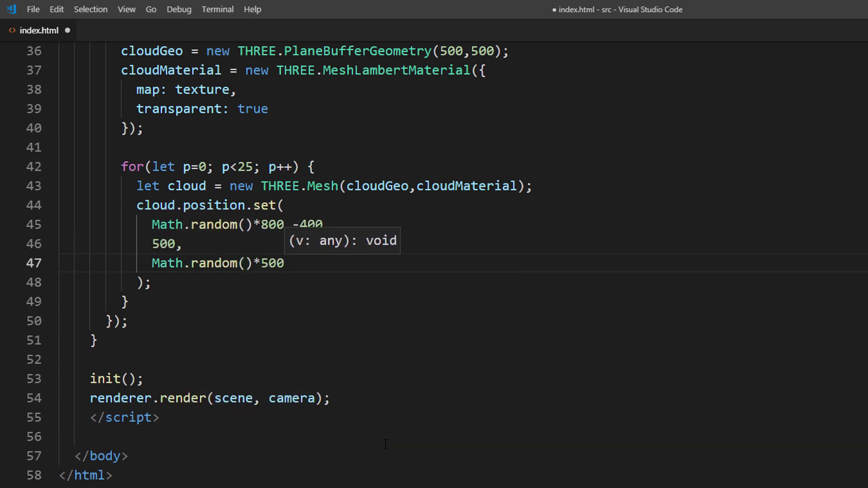
text( - 450)
key(Down)
scroll(312, 288, down, 1)
Rotate each cloud with rotation.x 1.16, rotation.y -0.12 and a random z rotation.
key(Return)
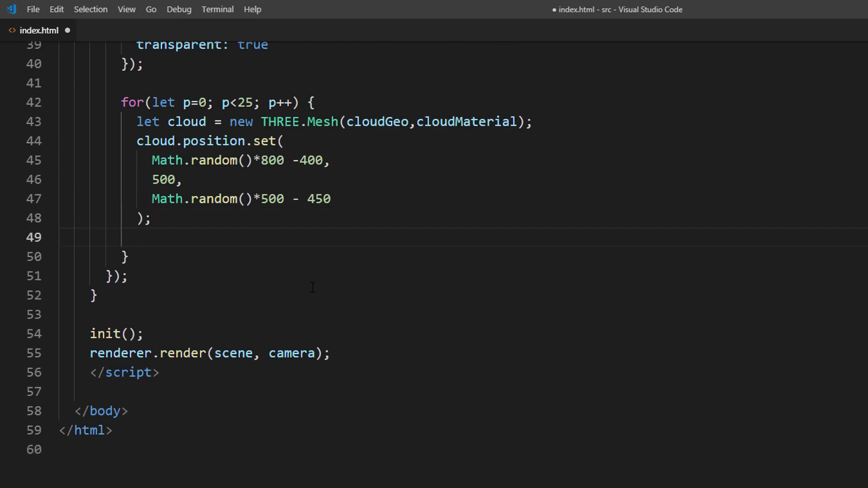
text(cloud.rotation.x =)
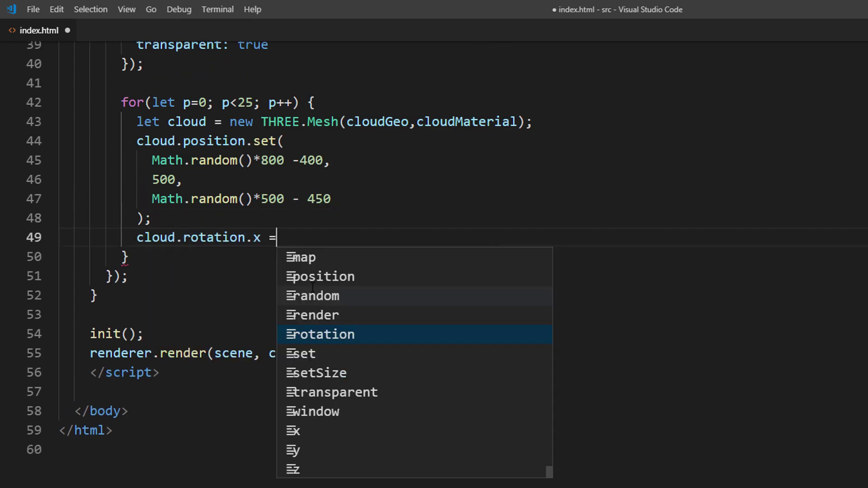
text( 1.16;)
key(Return)
text(cloud.rot)
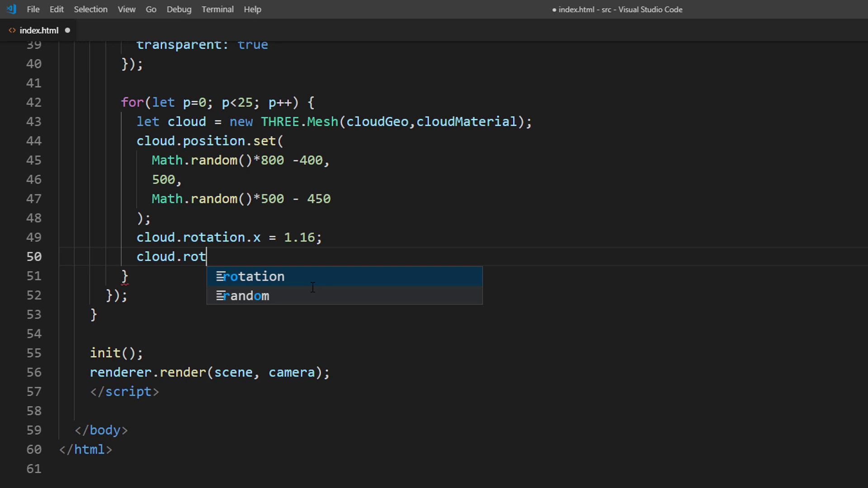
key(Tab)
text(.y = -0.12)
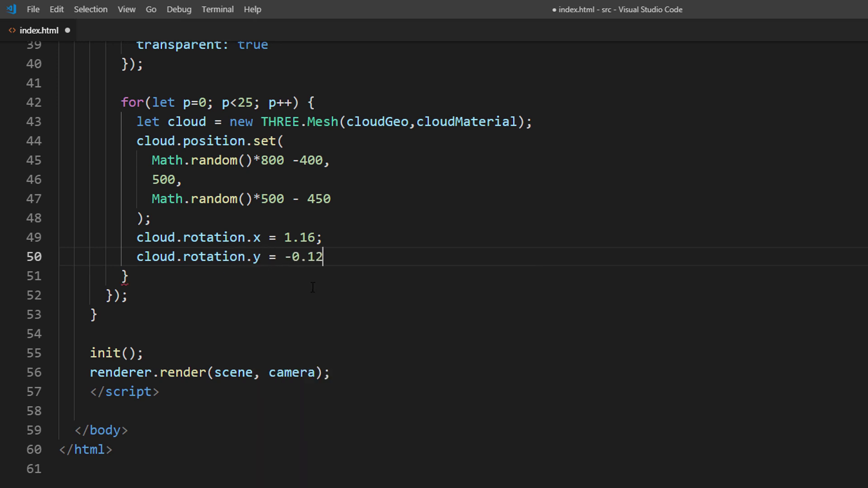
text(;)
key(Return)
text(cloud.)
key(Tab)
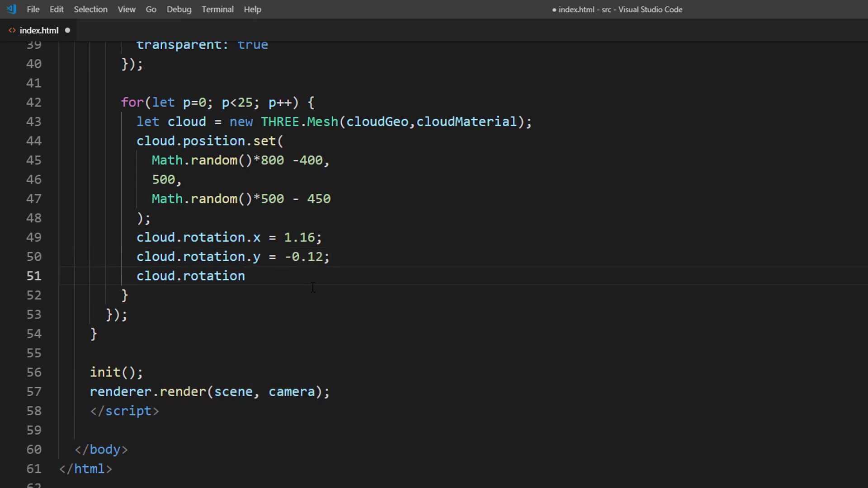
text(.z = Math.random)
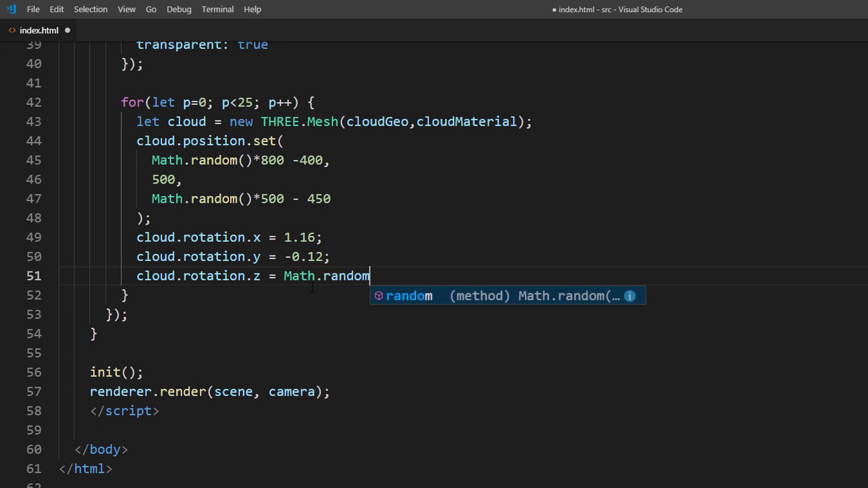
text(()*360;)
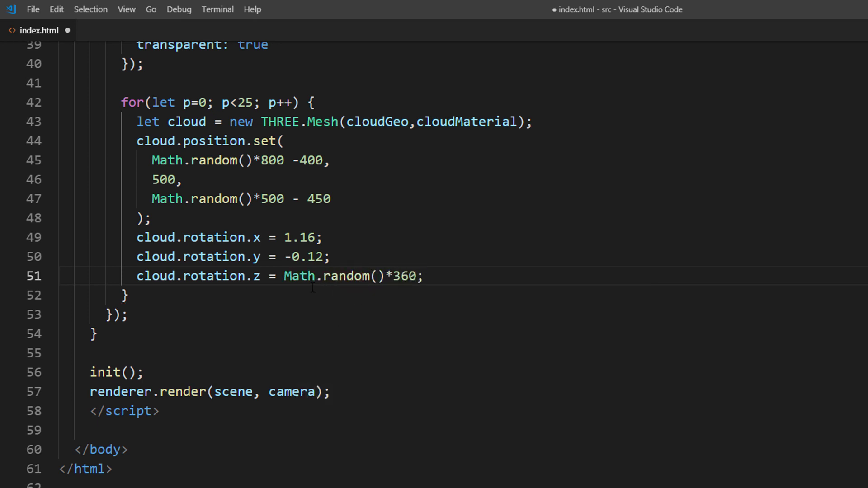
Set each cloud's material opacity to 0.6 and add the cloud to the scene.
key(Return)
text(cloud.mater)
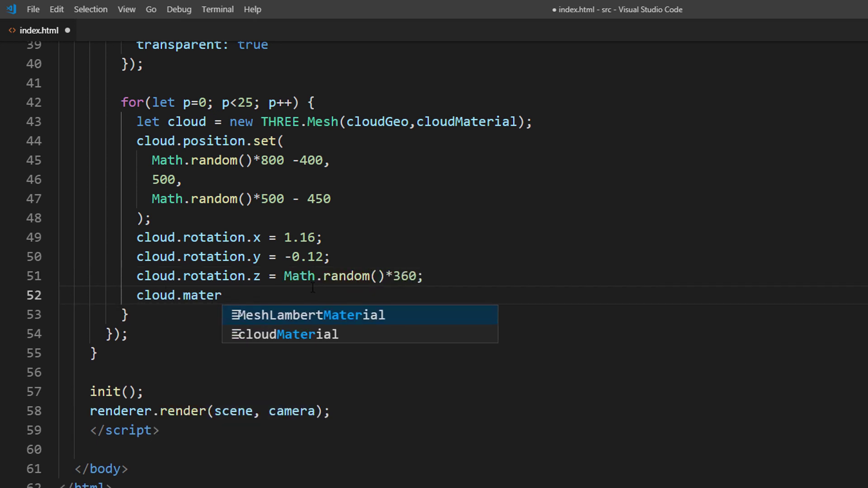
text(ial.opacity = 0.6;)
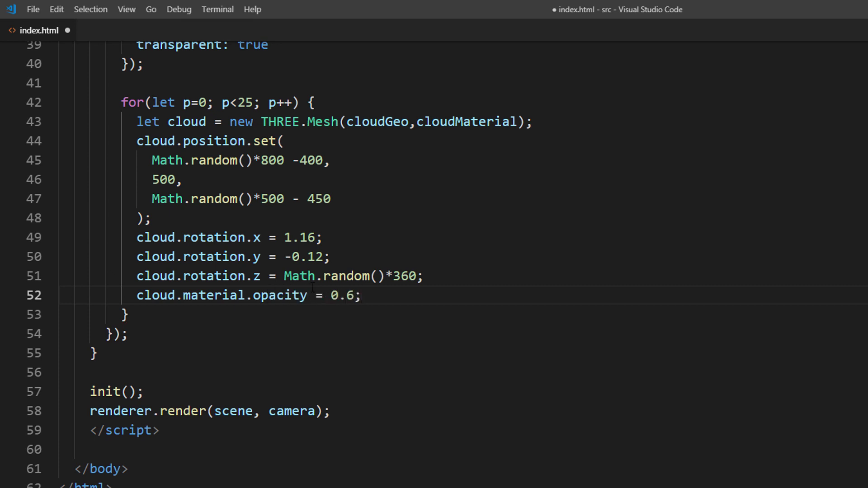
key(Return)
text(scene)
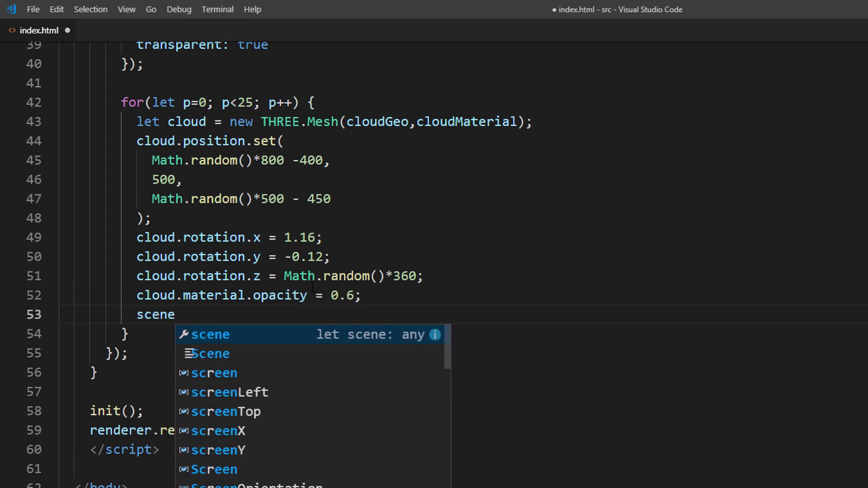
text(.add(clou)
key(Return)
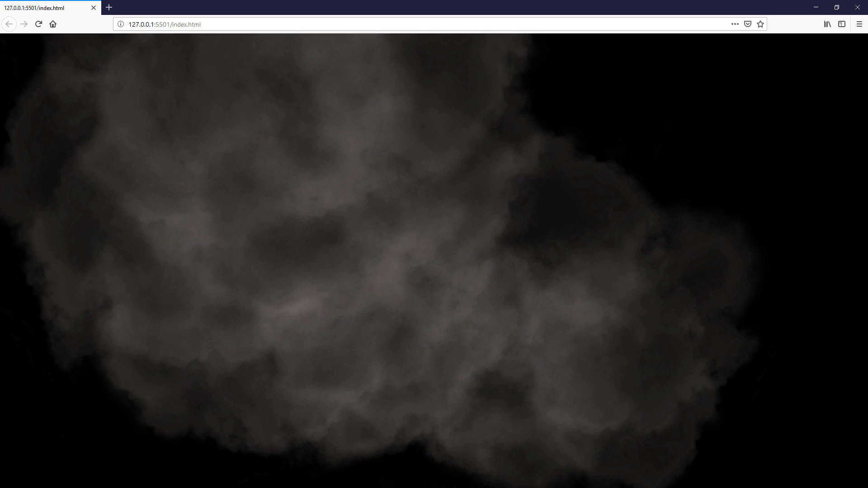
text(, cloud)
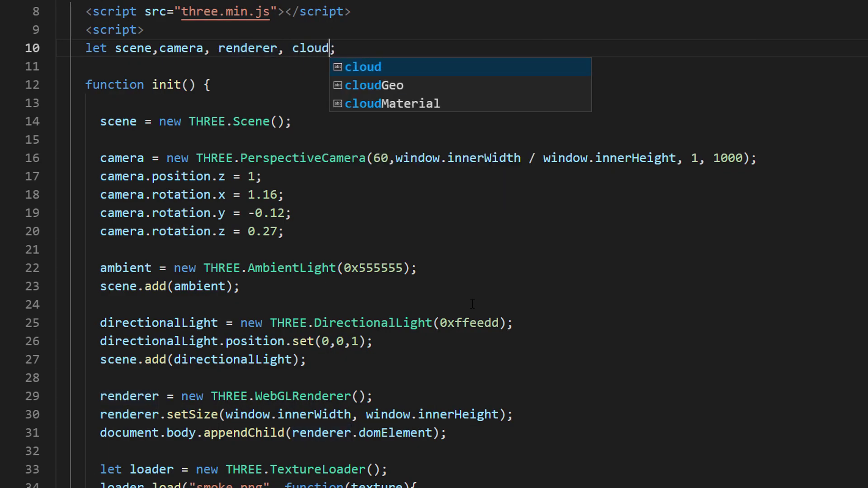
text(Particles = [)
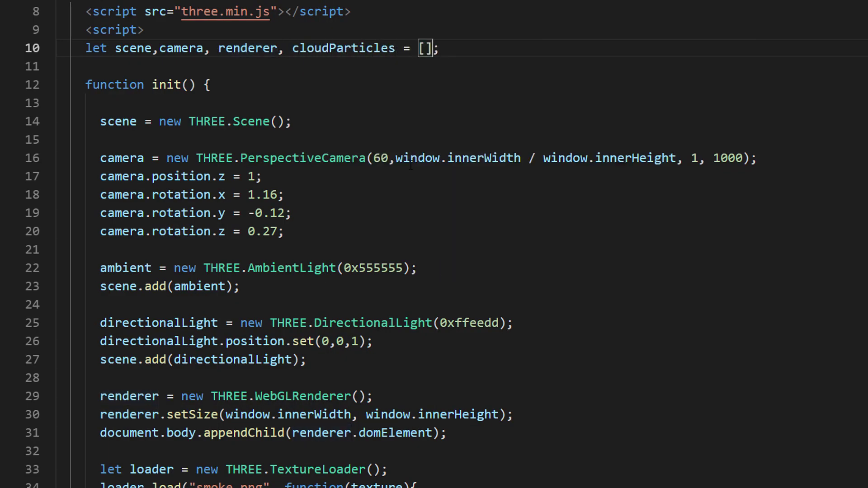
Declare cloudParticles = [] with the other variables and push each cloud into it.
key(Left)
key(Left)
key(Left)
scroll(409, 190, down, 3)
scroll(409, 210, down, 9)
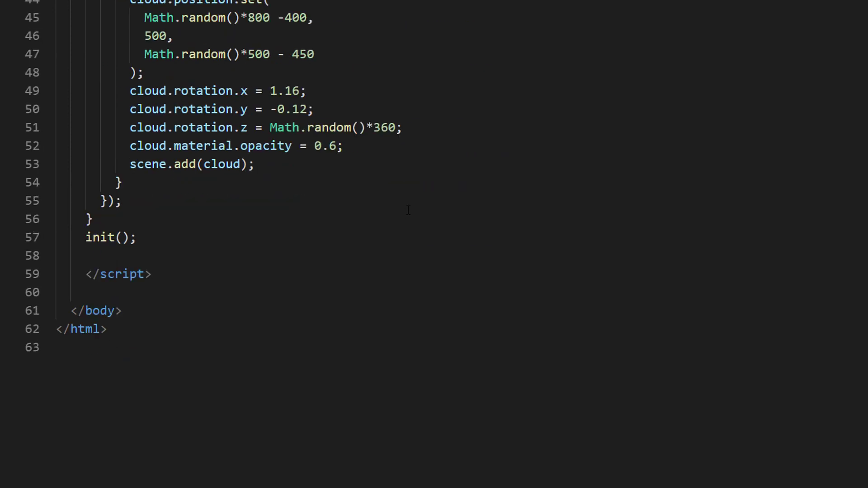
click(409, 146)
scroll(410, 176, down, 1)
key(Return)
text(cloudParticles.p)
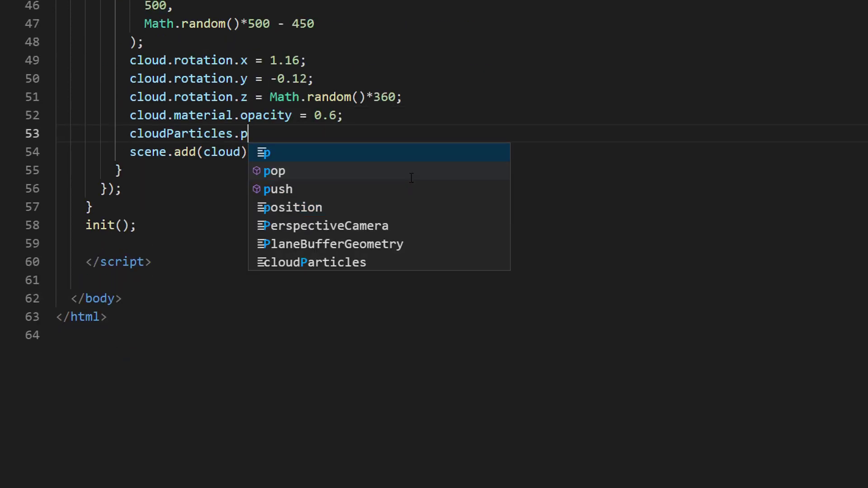
text(ush(cloud);)
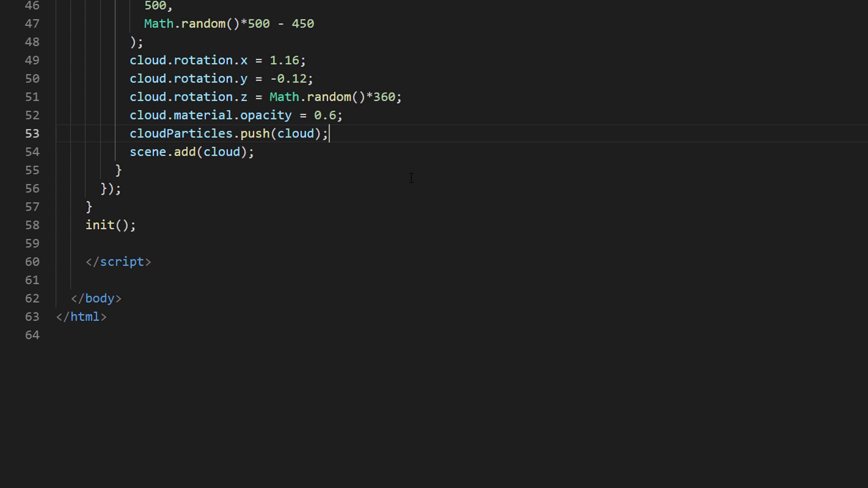
scroll(305, 157, down, 5)
click(183, 116)
scroll(272, 139, down, 4)
Add an animate function whose cloudParticles.forEach loop slowly rotates each cloud.
key(Return)
text(function)
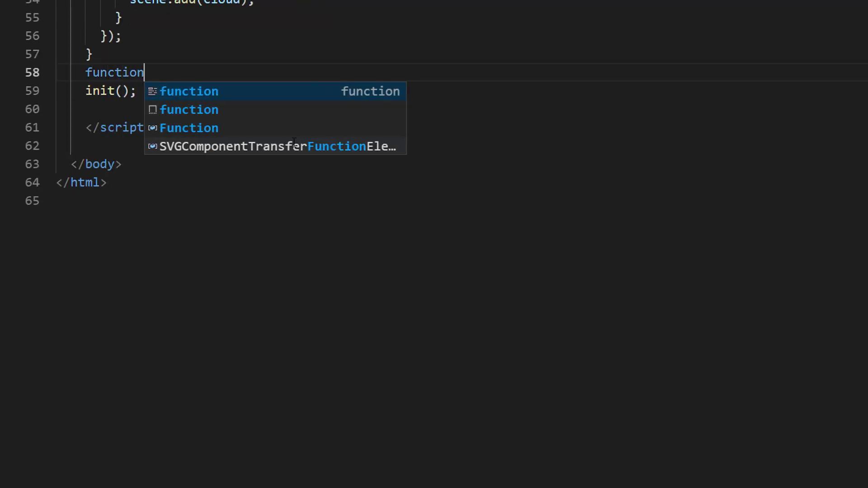
text( animate() {)
key(Return)
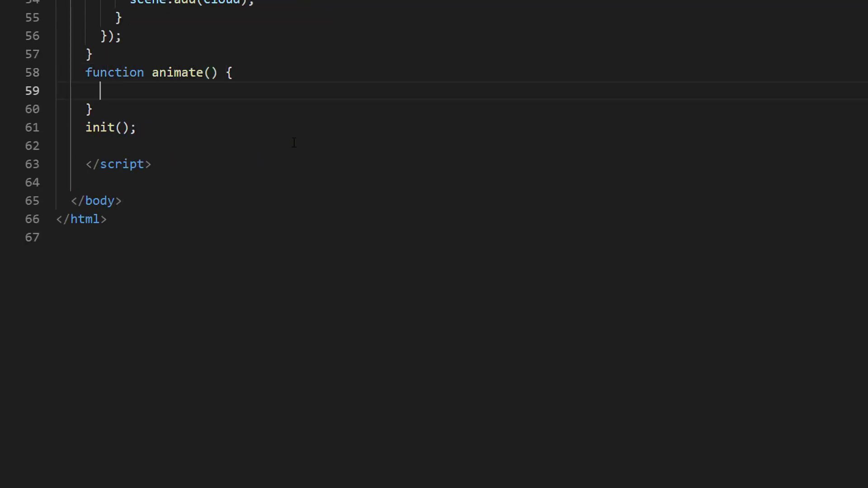
text(cloudParticles.)
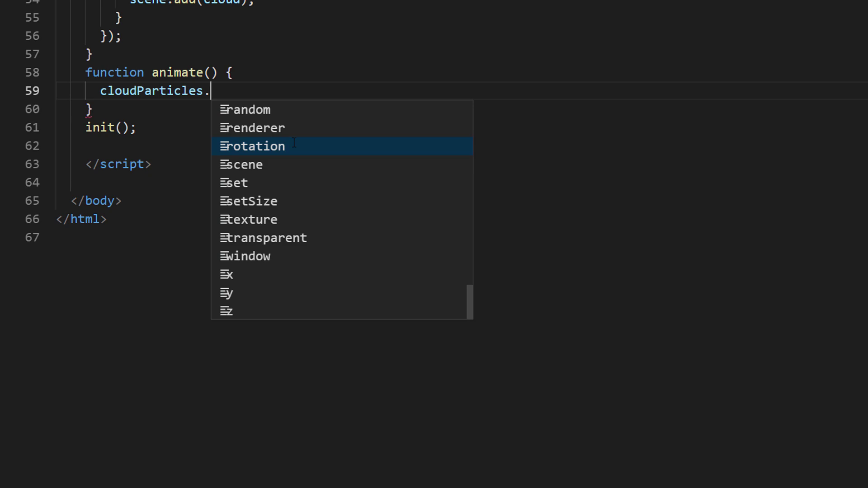
text(forEach(p =>)
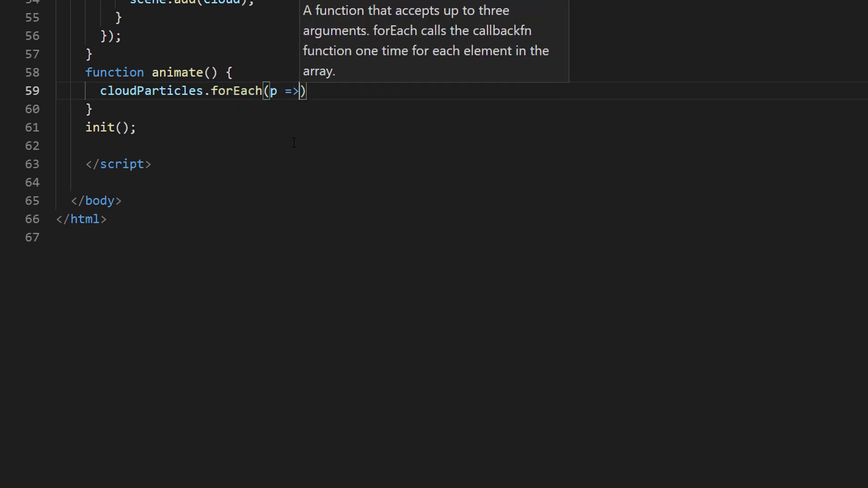
text( {)
key(Return)
key(Down)
text(;)
key(Up)
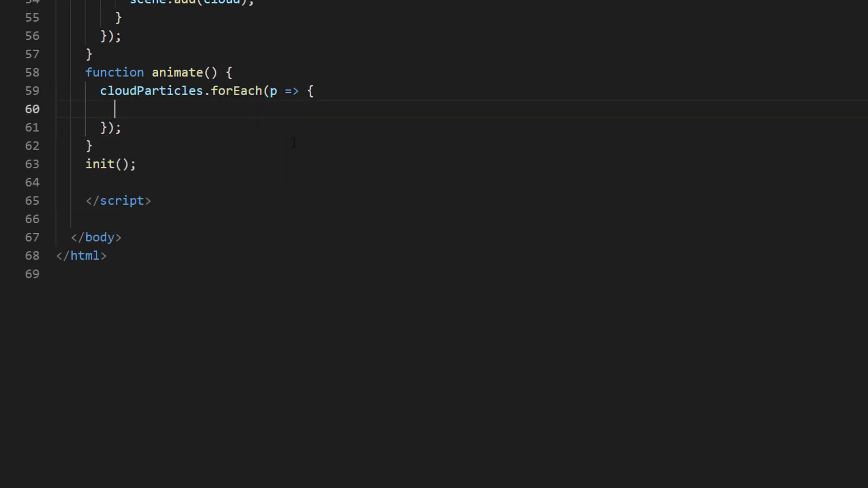
text(p.ro)
key(Tab)
text(.z )
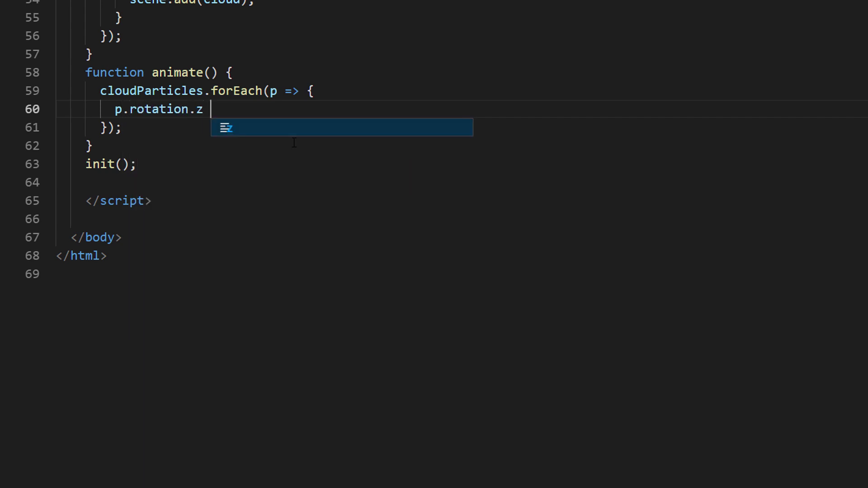
text(-=0.002;)
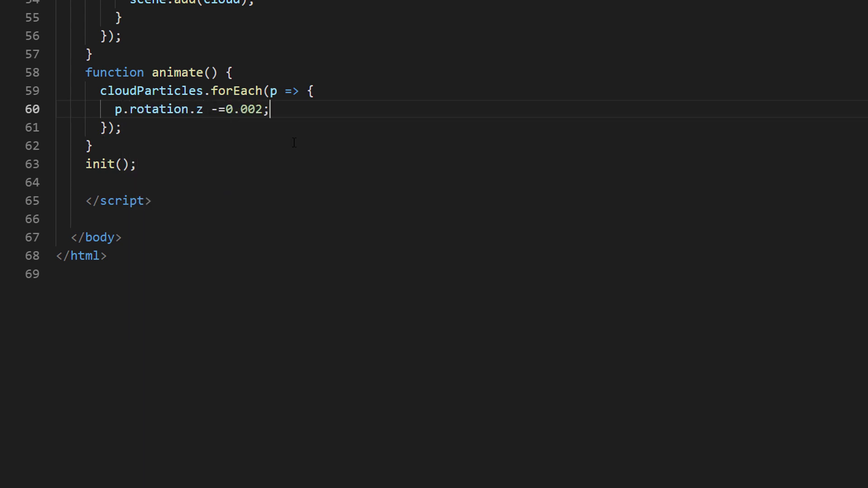
Render the scene, request the next animation frame, and call animate() after the cloud loop.
key(Down)
key(Return)
text(renderer.)
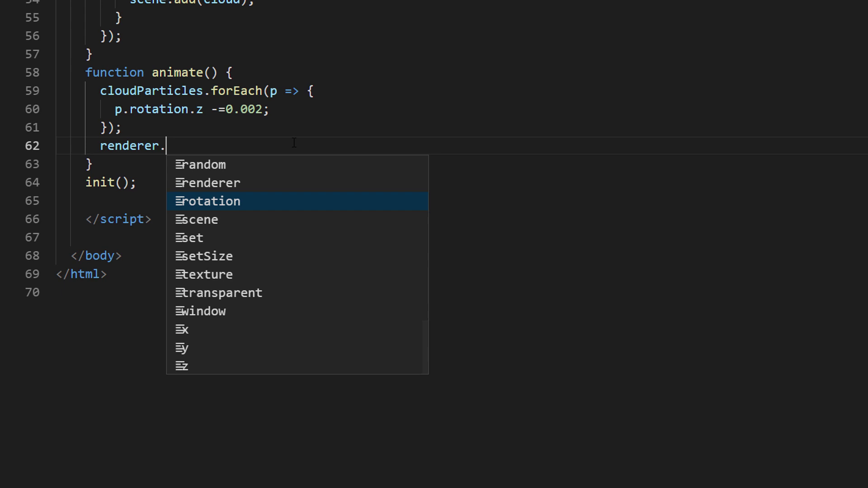
text(render(sc)
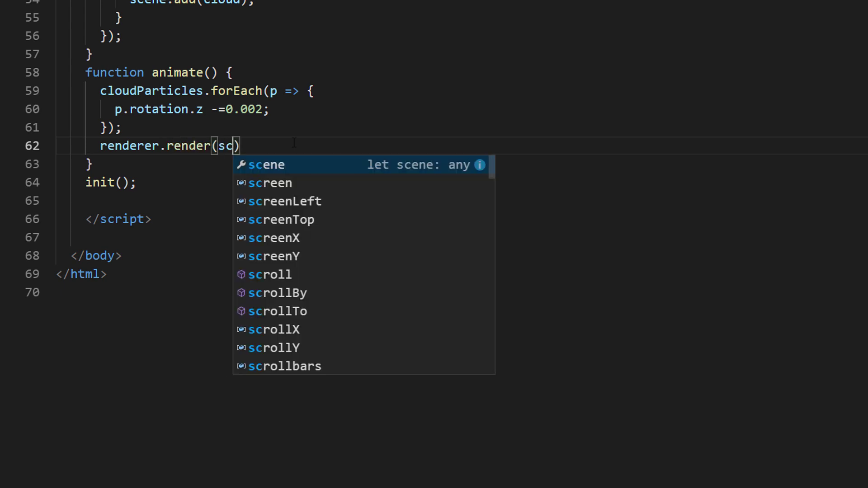
text(ene, camera);)
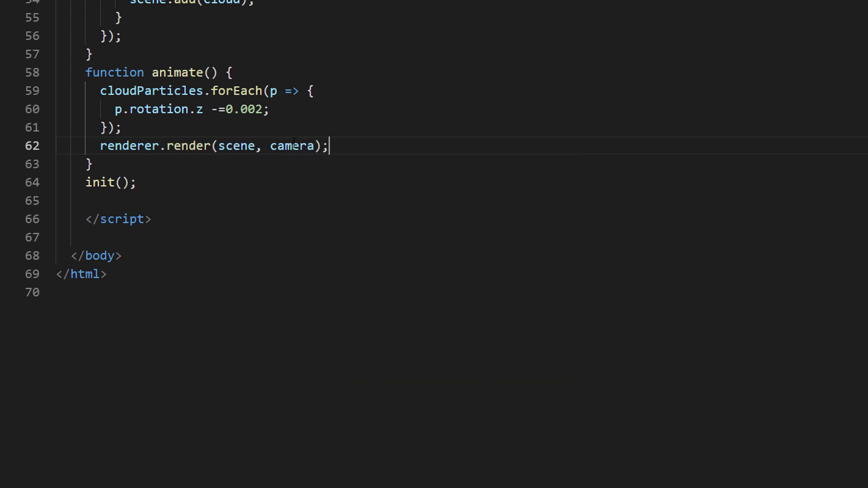
key(Return)
text(requestAnimationFrame(animate)
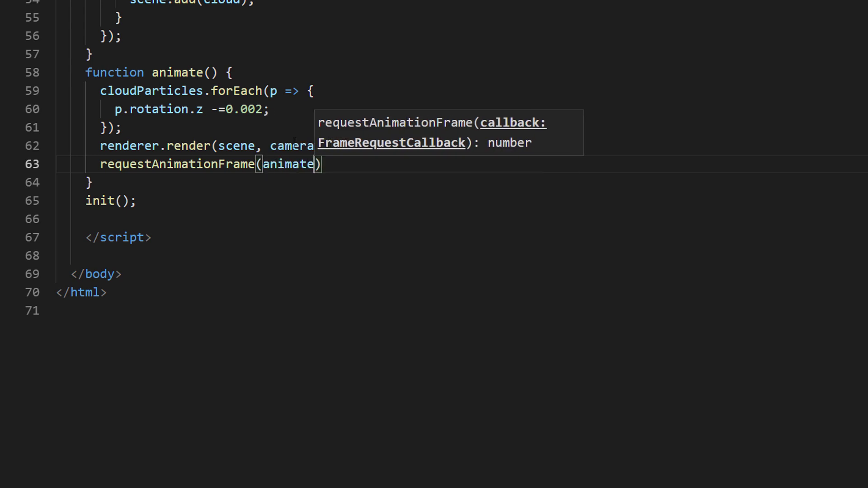
text();)
click(292, 145)
scroll(184, 136, up, 2)
click(183, 139)
key(Return)
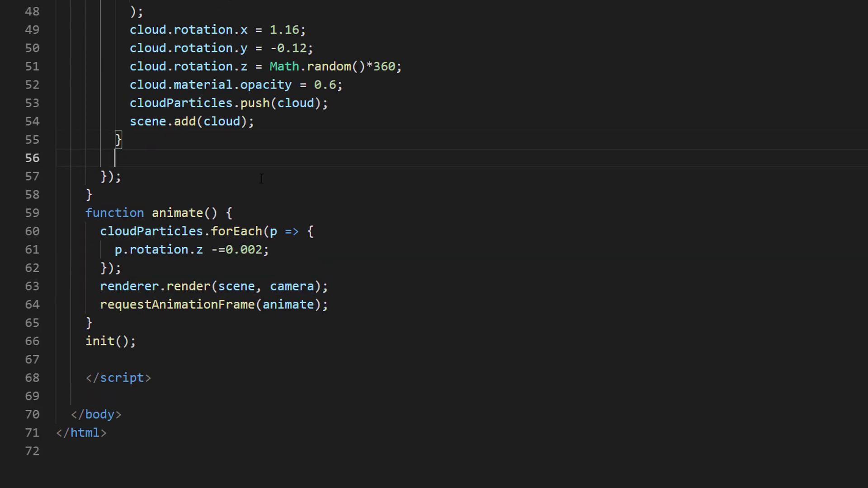
text(animate();)
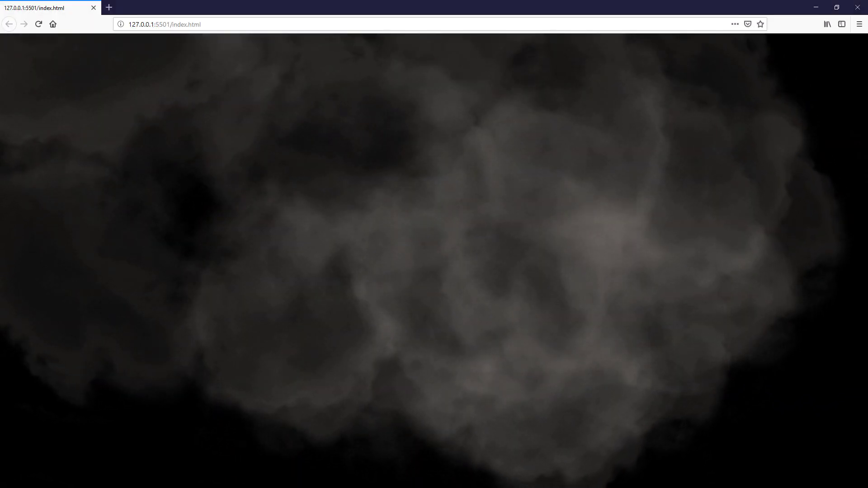
text(,)
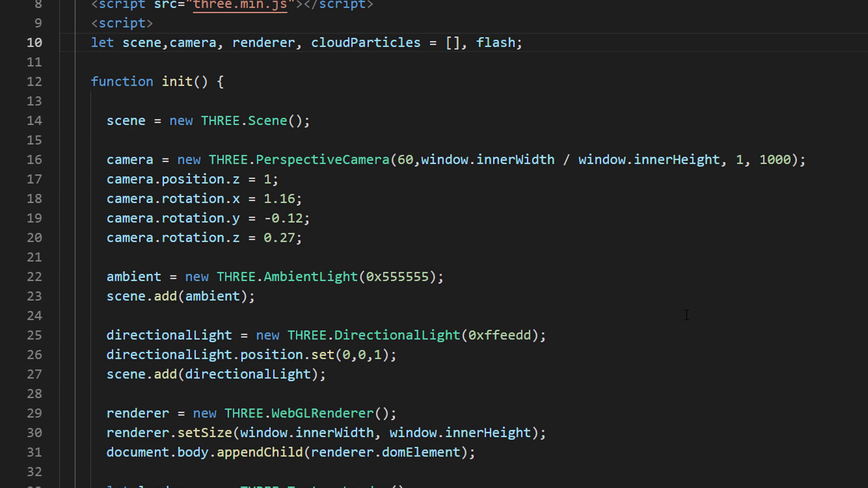
scroll(686, 315, down, 5)
Create PointLight flash (0x062d89, 30, 500, 1.7) at (200, 300, 100) and add it to the scene.
click(578, 82)
key(Return)
key(Return)
text(flash)
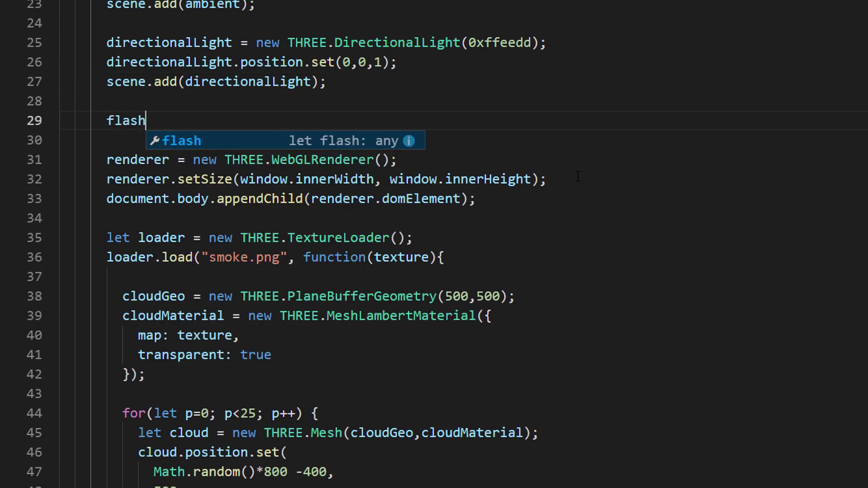
text( = new THREE.)
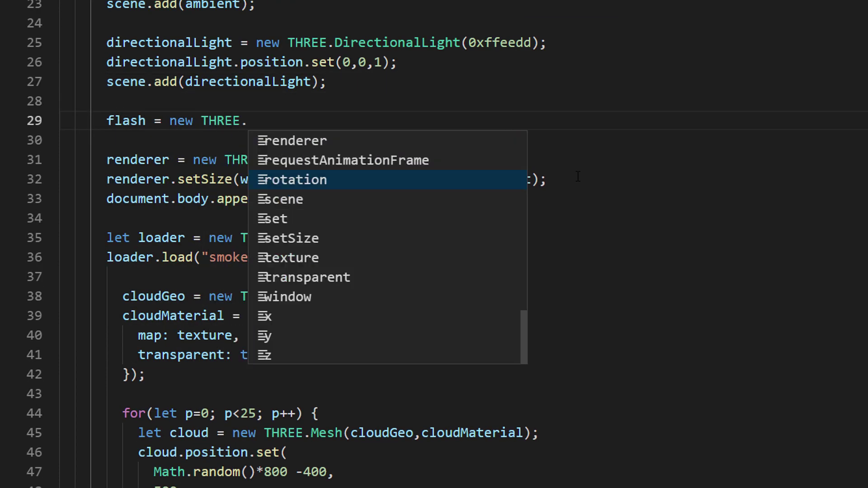
text(PointLight(0x062d89, 30, )
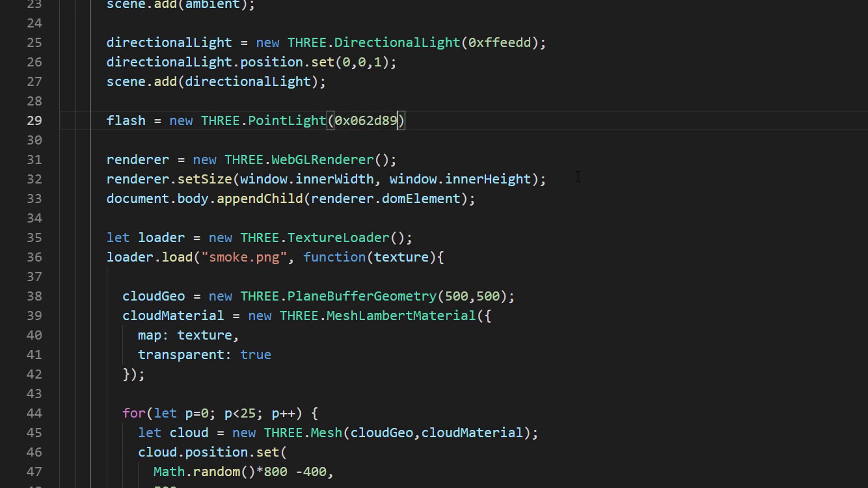
text(500 ,1.7)
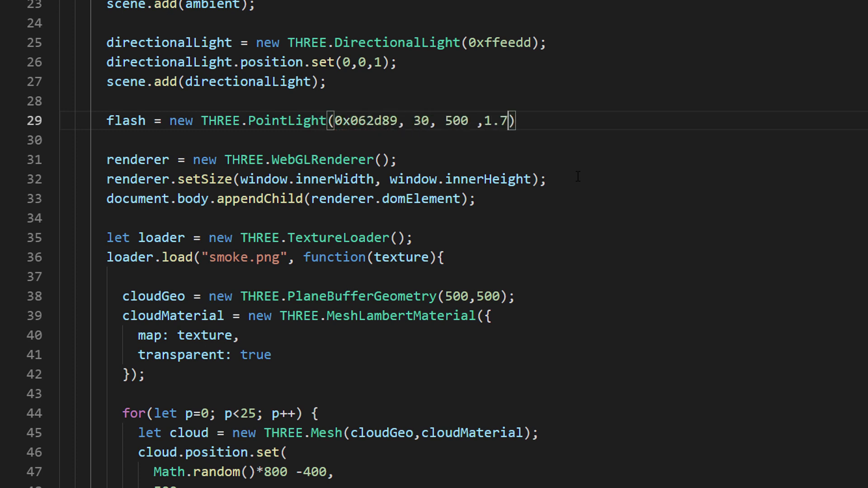
text(;)
key(Return)
text(flash.p)
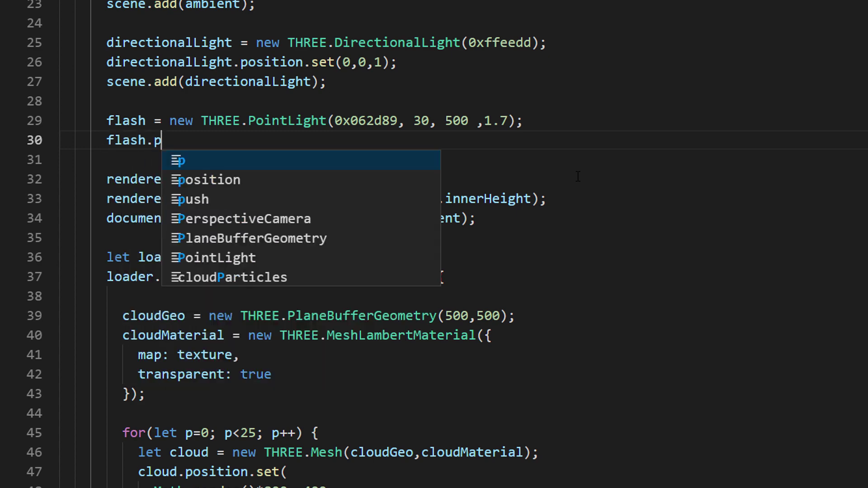
text(osition.set(200,)
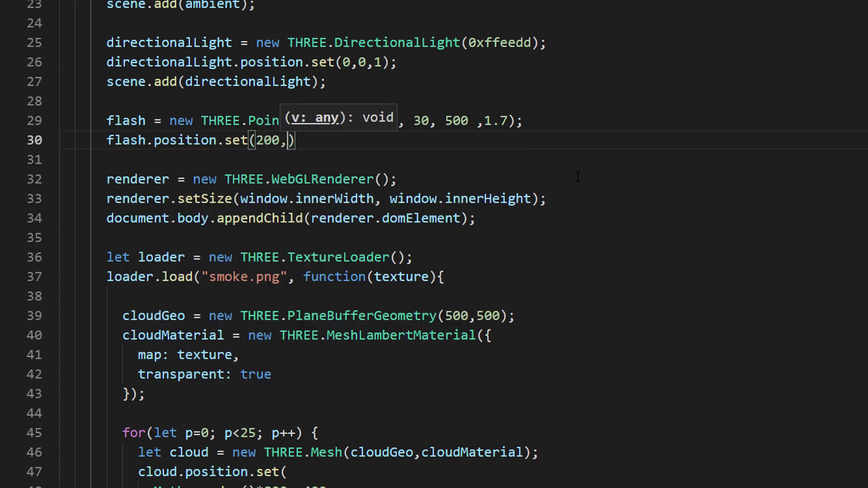
text(300,100);)
key(Return)
text(scen)
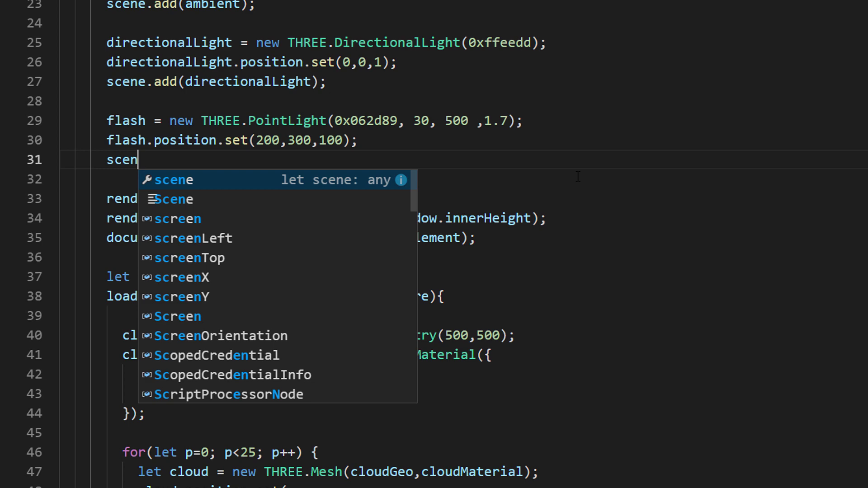
text(e.add(flash);)
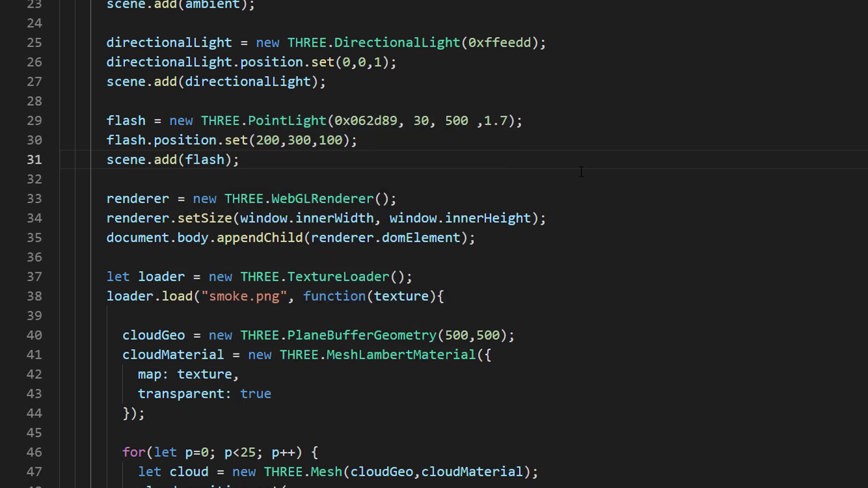
scroll(581, 171, down, 6)
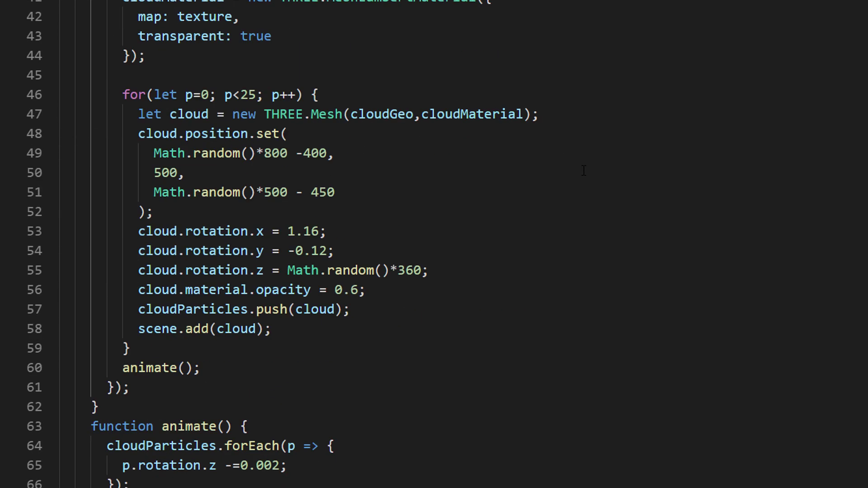
scroll(583, 170, down, 6)
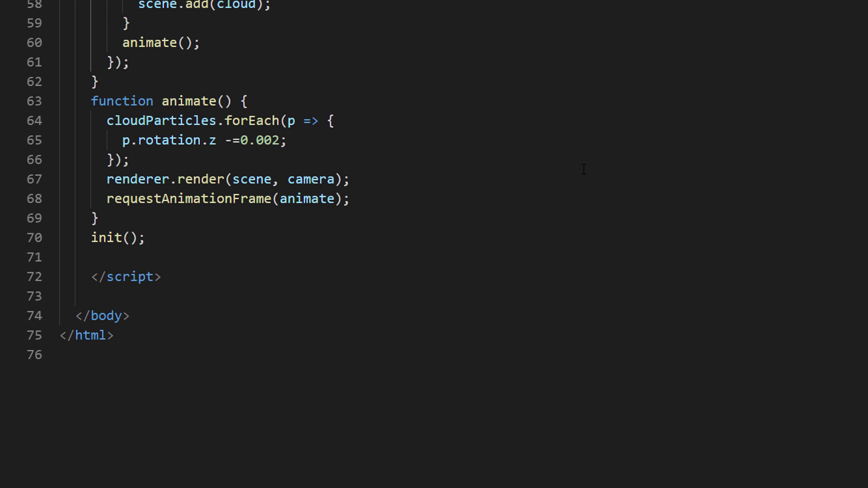
Add an if block in animate that runs when the flash power is below 100.
click(573, 168)
key(Return)
key(Return)
text(if)
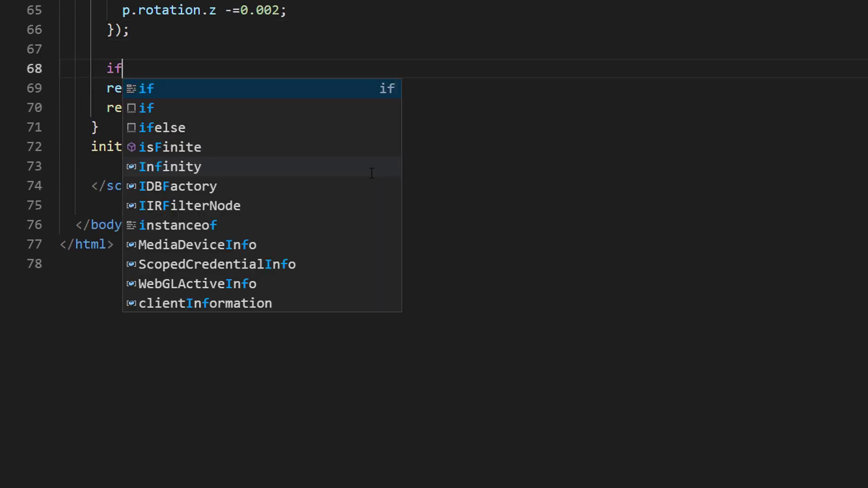
text((Math.random()
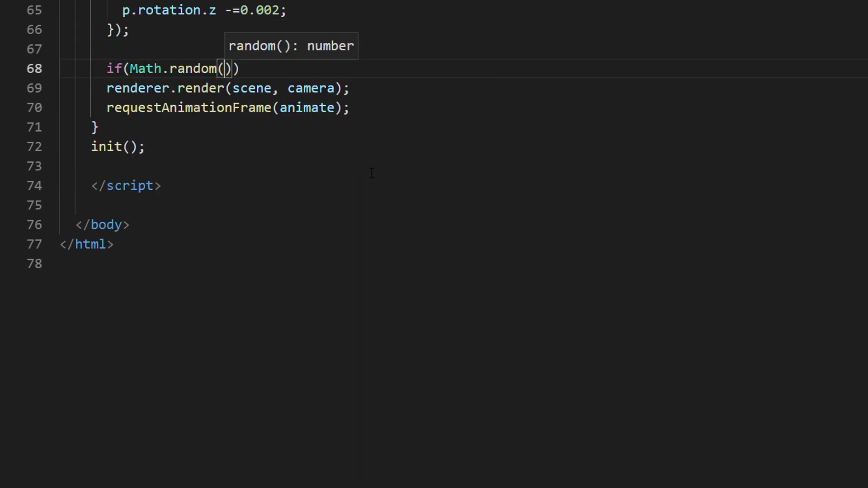
text() > 0.93 )
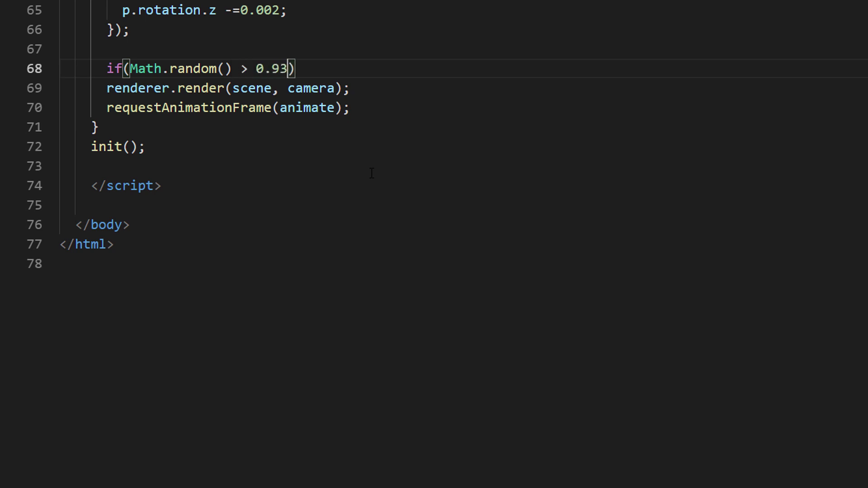
text(|| flash.)
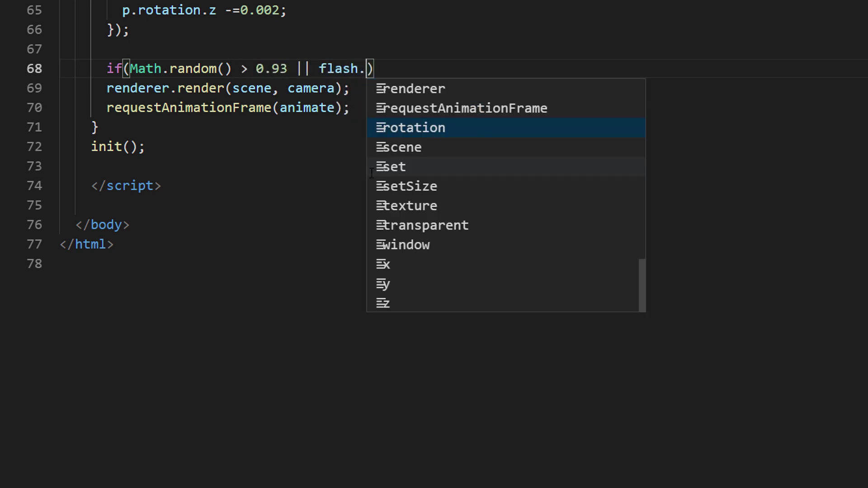
text(power > 100)
key(Right)
text({)
key(Return)
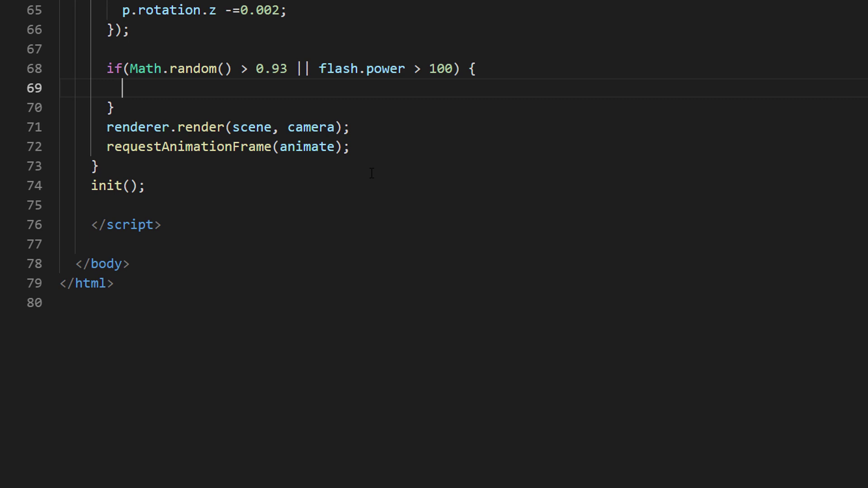
text(if(flash.p)
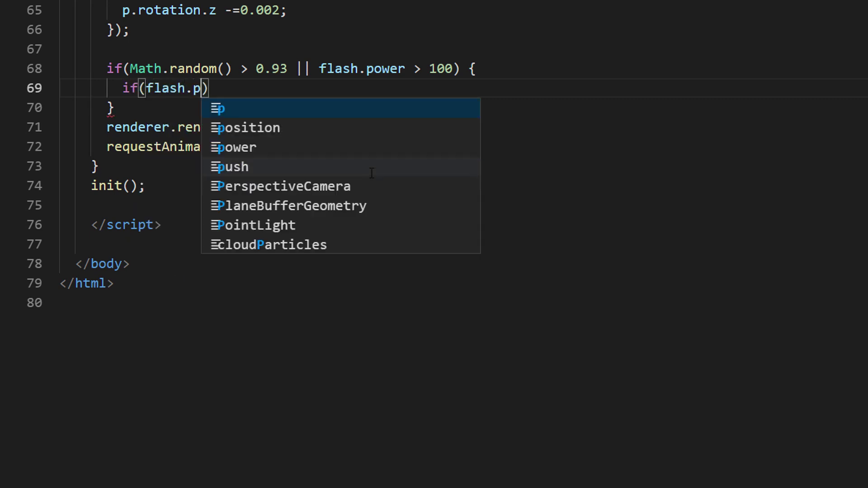
text(ower < 100)
key(Return)
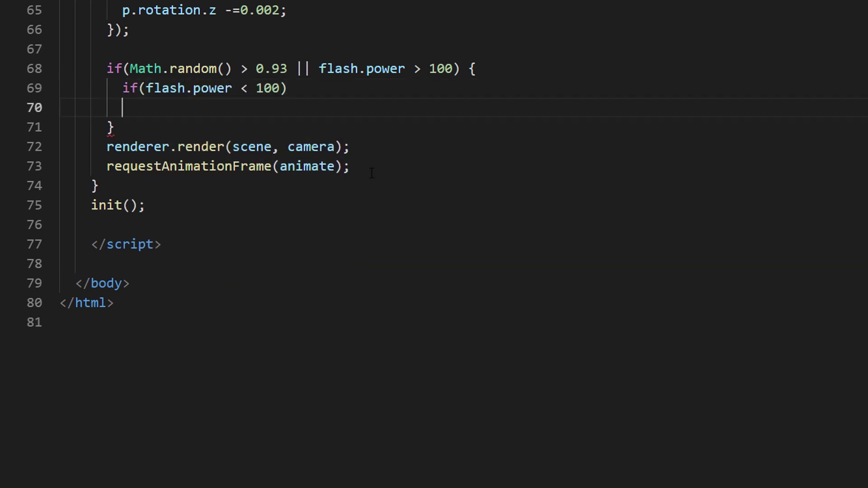
text(flash.position.set)
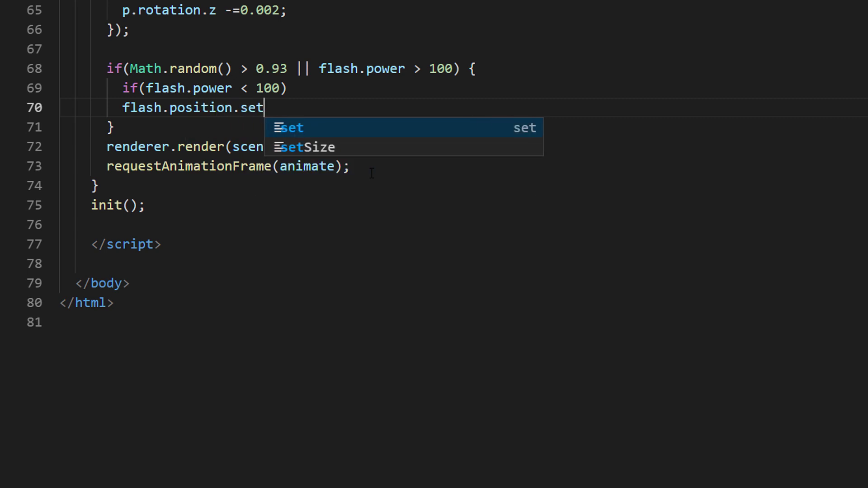
text(()
Move the flash to a random x (0–400), y (300–500), z 100 and begin its random power.
key(Tab)
key(Return)
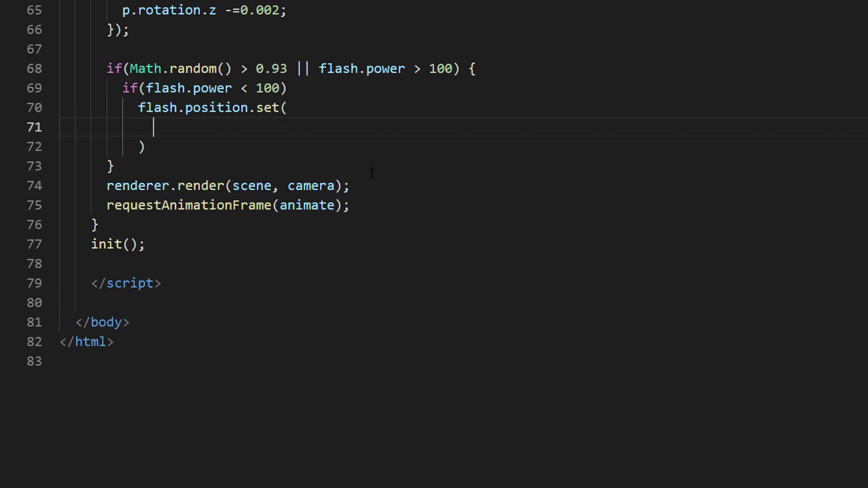
text(Math.random()*4)
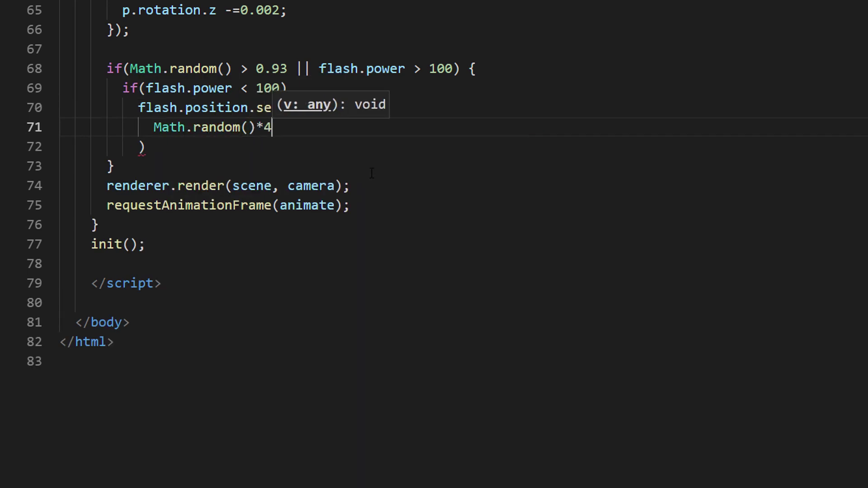
text(00,)
key(Return)
text(300 + Math.random)
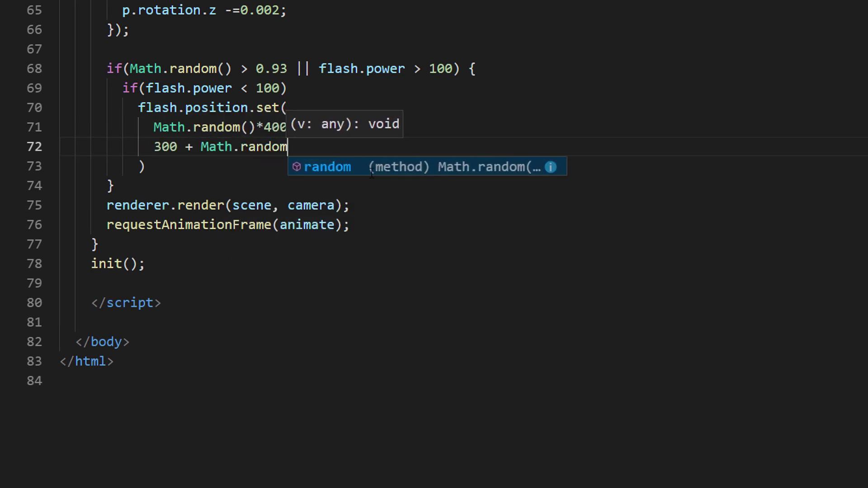
text(() *200,)
key(Return)
text(100)
key(Down)
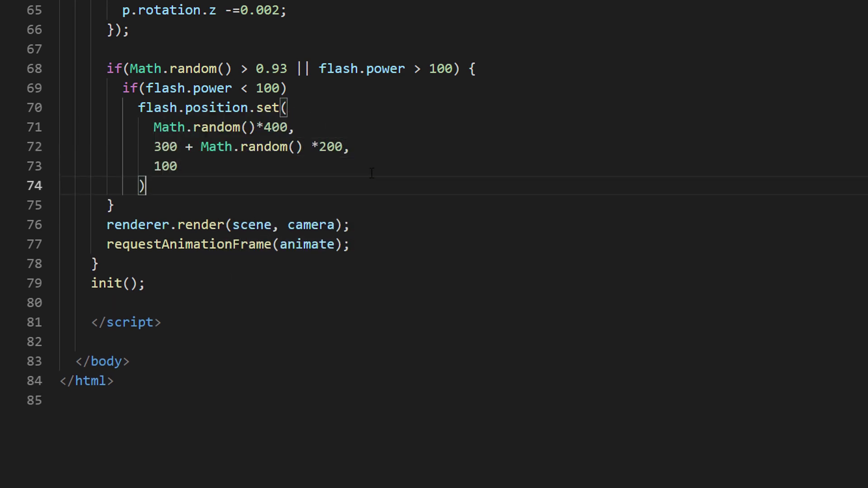
text(;)
key(Tab)
text(flash.power)
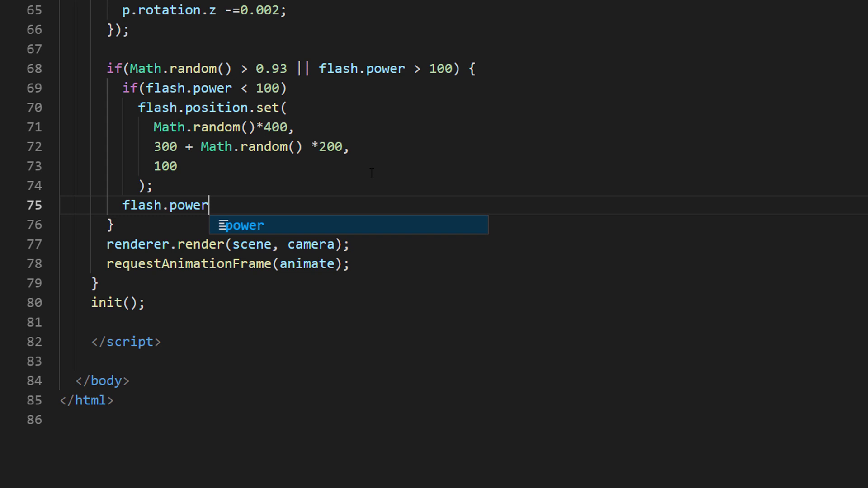
text( = 50 + Math.random() *)
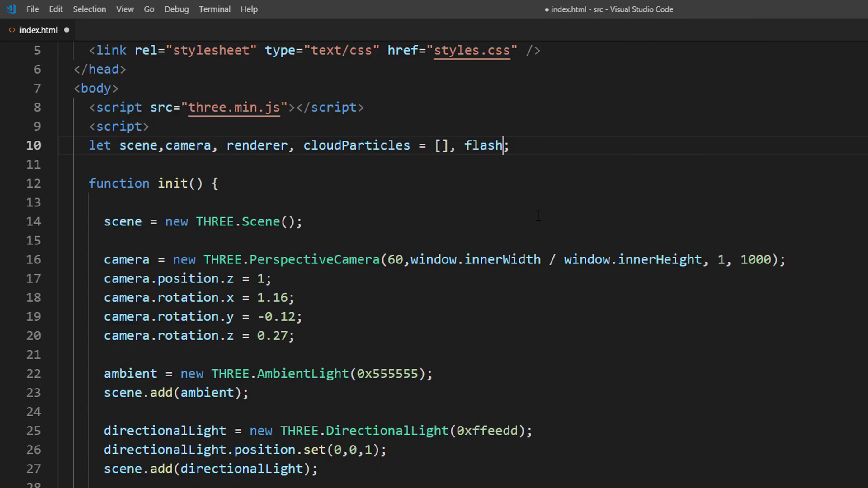
text(rain, rain)
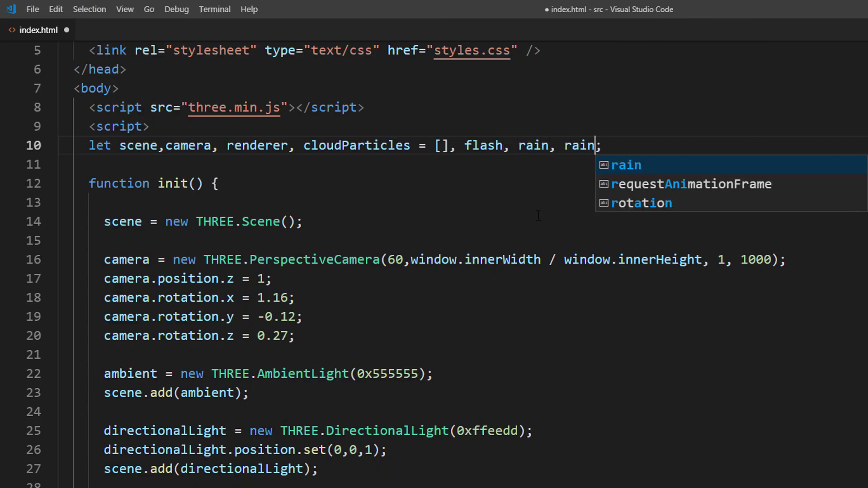
text(Geo, rainCount = 15000)
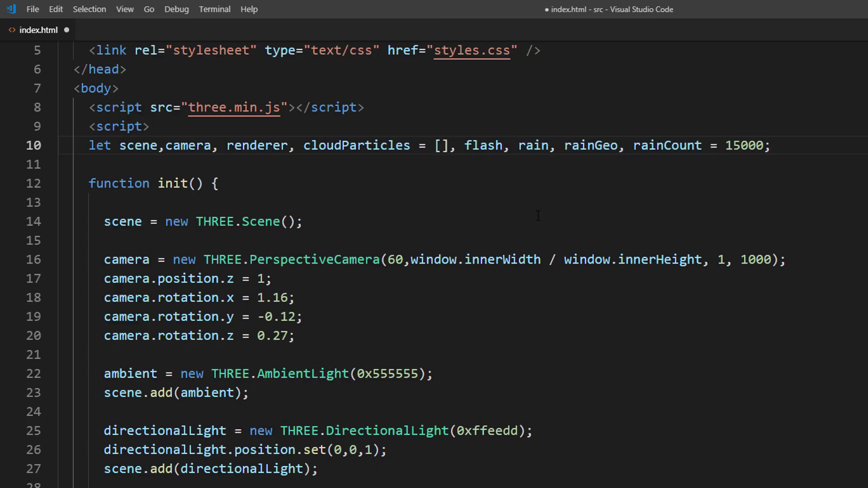
scroll(538, 216, down, 6)
After the renderer setup, create rainGeo and a for loop over rainCount (15000).
click(512, 326)
key(Return)
key(Return)
key(Up)
text(ra)
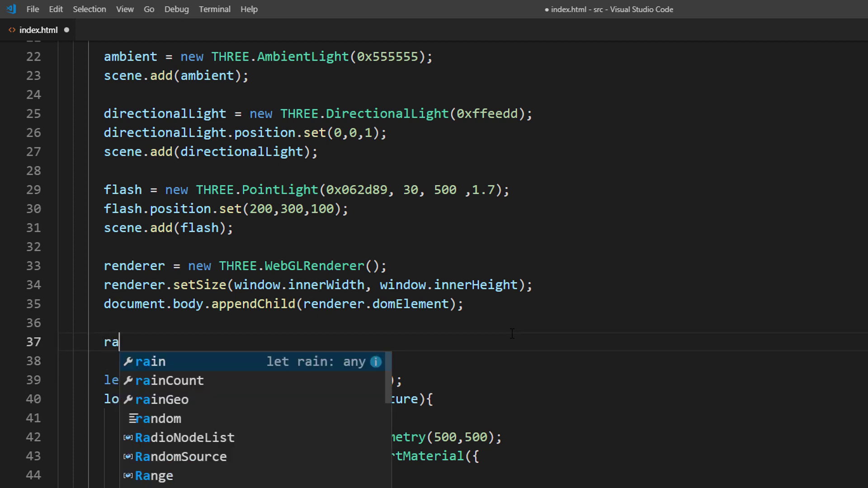
text(inGeo = new THREE.Geomet)
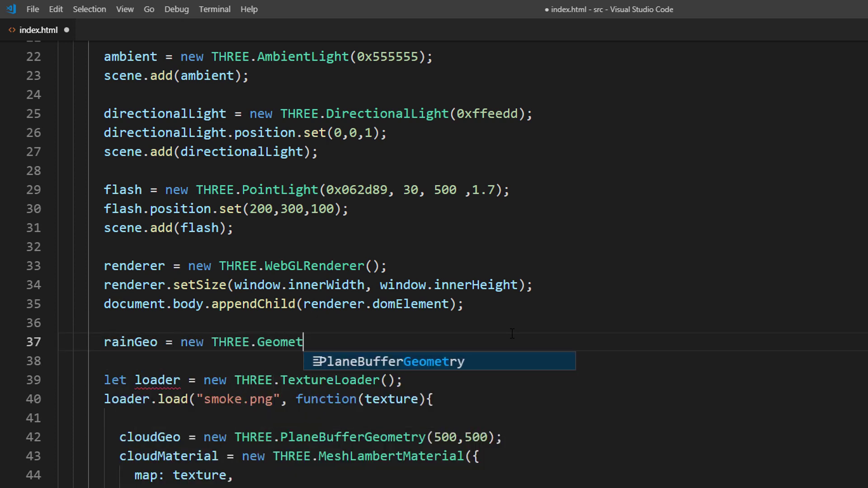
text(ry();)
key(Return)
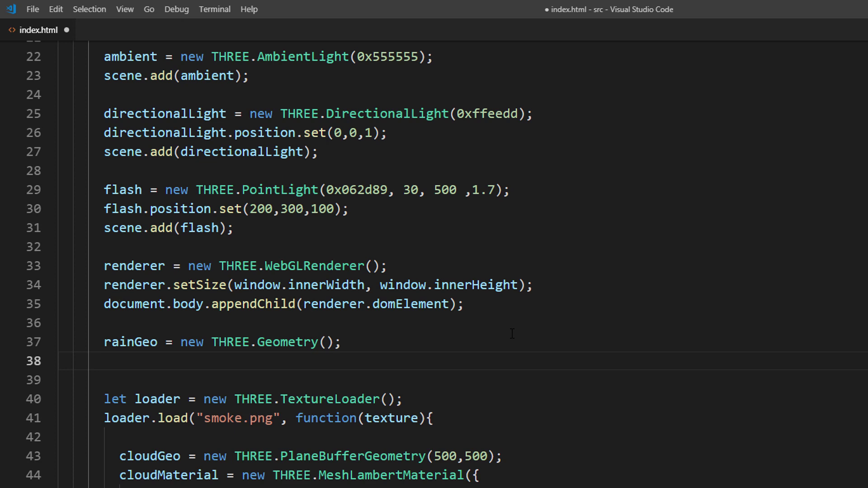
text(for(let)
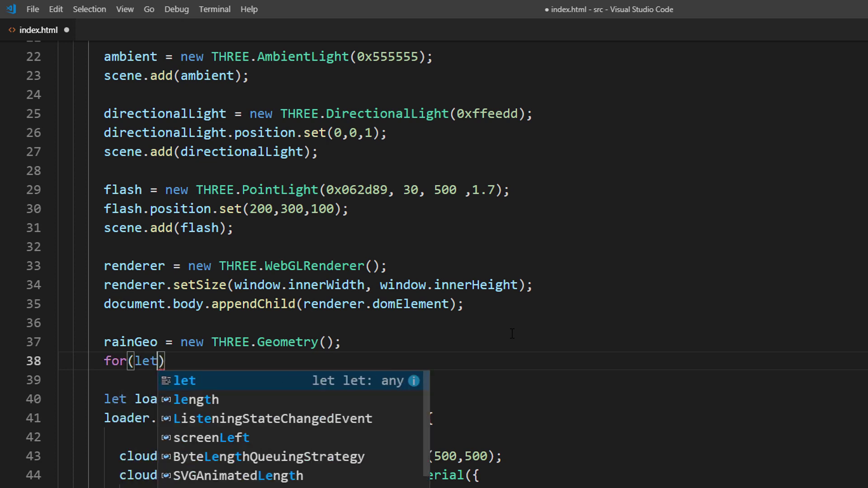
text( i=0;i<ra)
key(Return)
text(;)
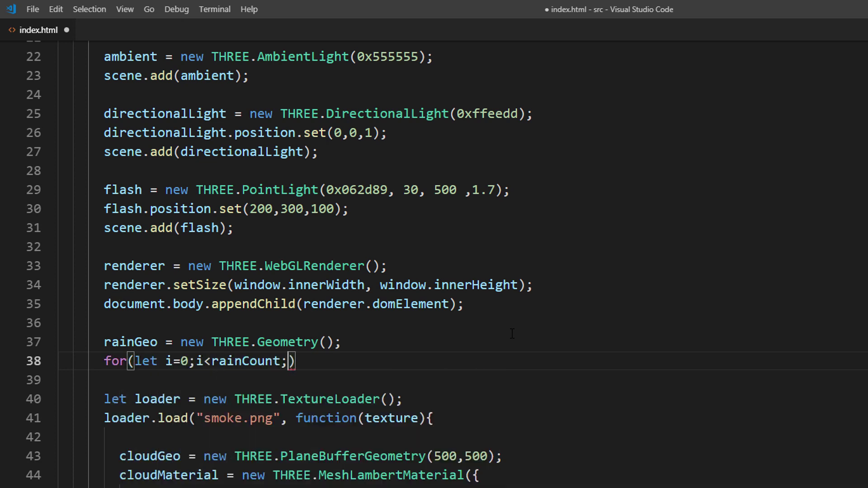
text(i++) {)
Inside the loop, build each raindrop as a randomly positioned Vector3 and begin pushing it into rainGeo.vertices.
key(Return)
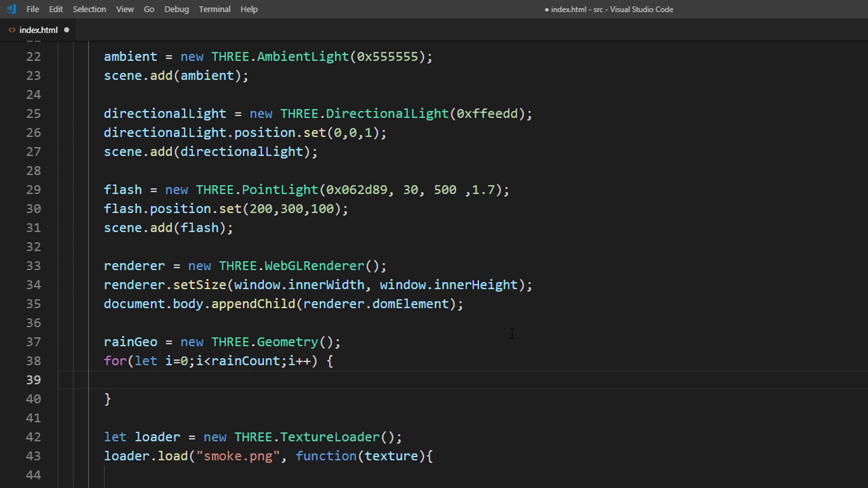
text(rainDrop = new THREE)
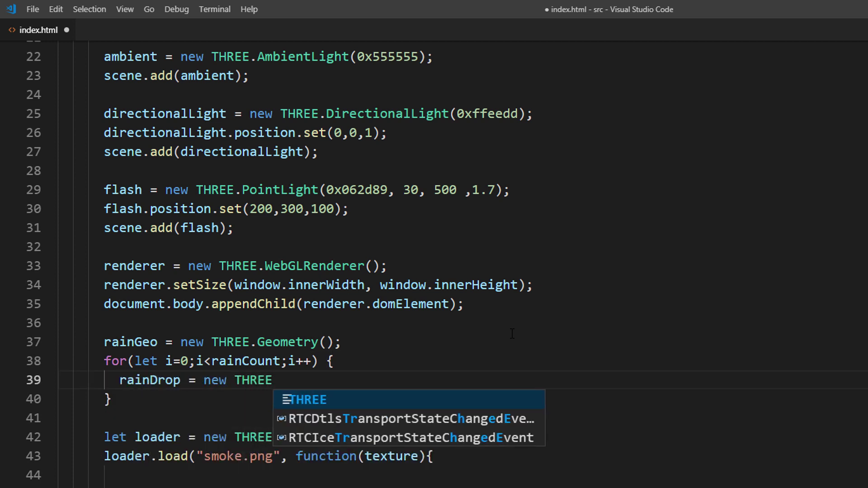
text(.Vector3();)
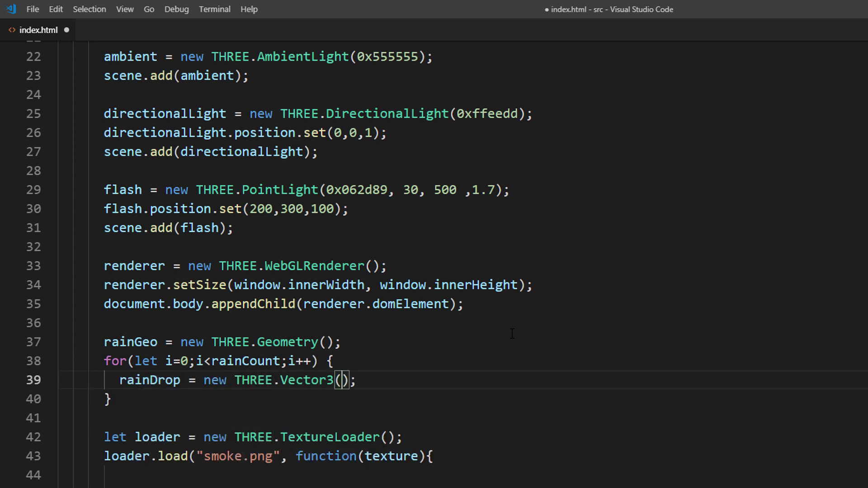
key(Return)
text(Math.random() * 4)
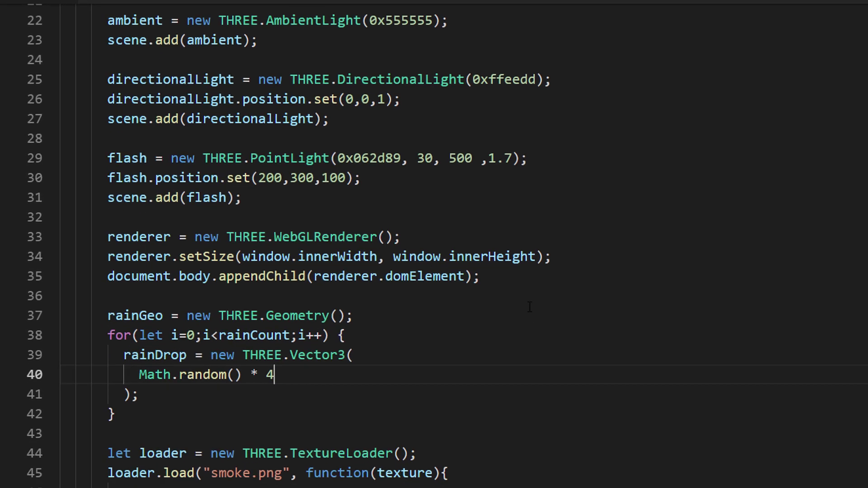
text(00 -200,)
key(Return)
text(Math.random())
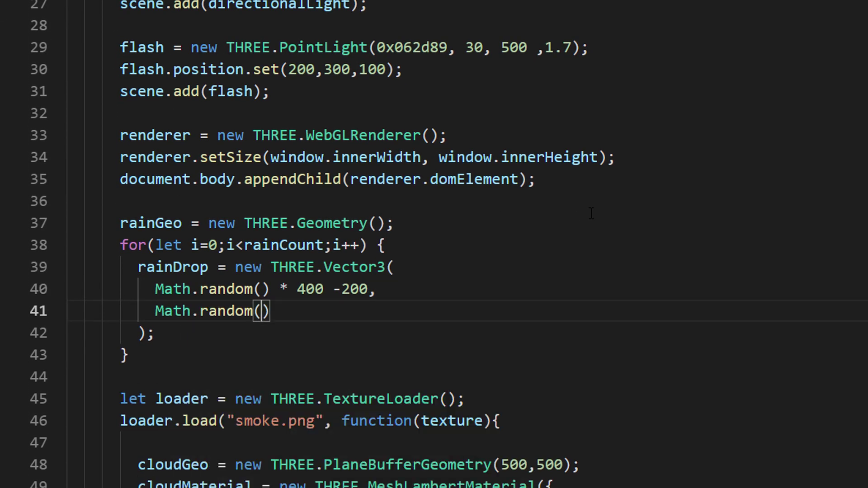
text( * 500 - 250,)
key(Return)
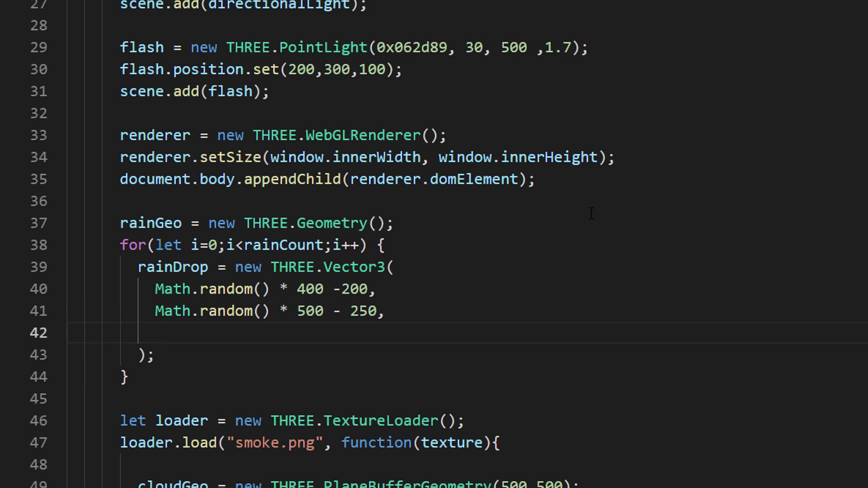
text(Math.random() * 400 - 200)
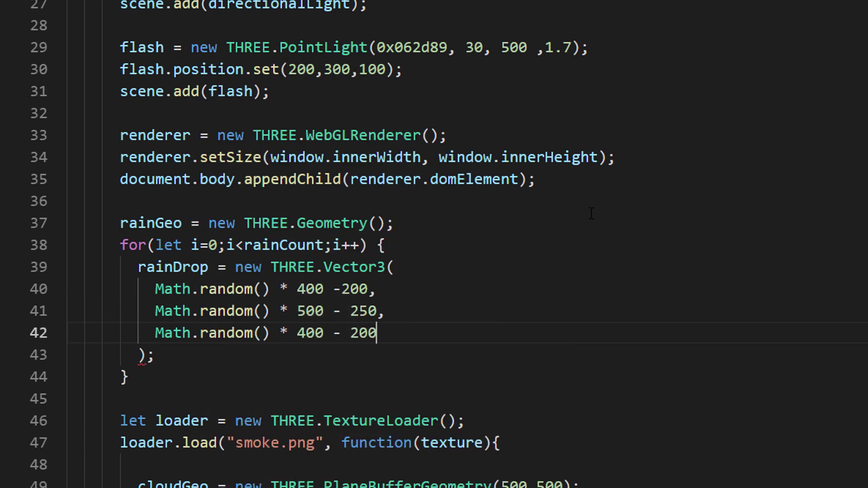
key(Down)
key(Return)
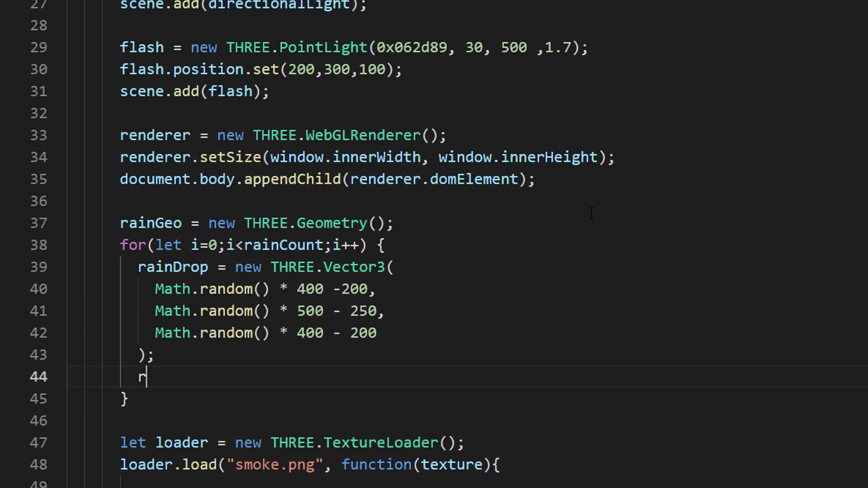
text(ainGeo.vertices.pus)
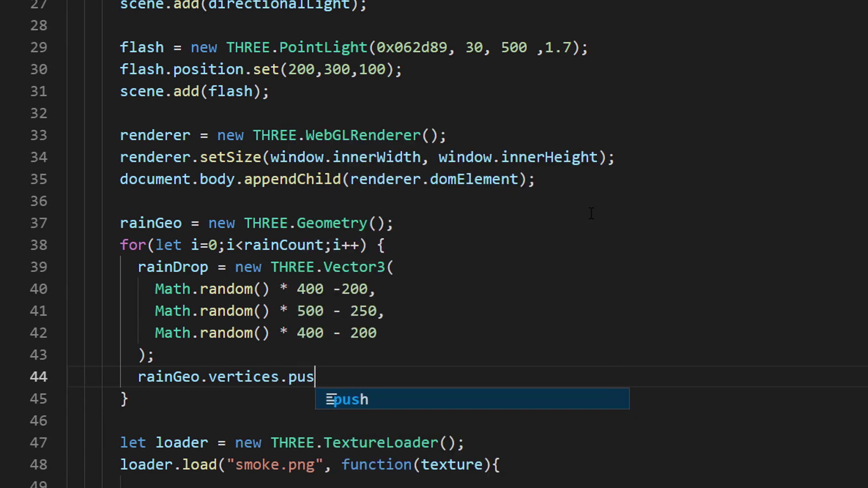
text(h(rainDrop);)
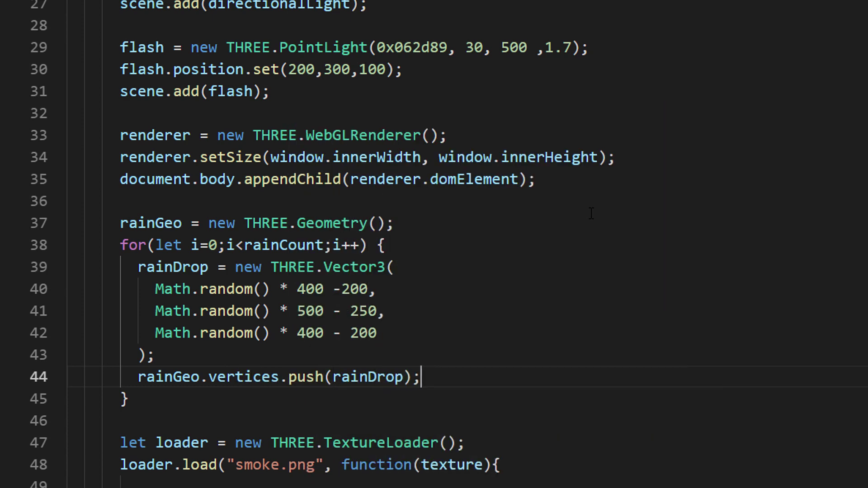
scroll(591, 214, down, 5)
Create a transparent grey points material, rainMaterial, with a point size.
key(Down)
key(Return)
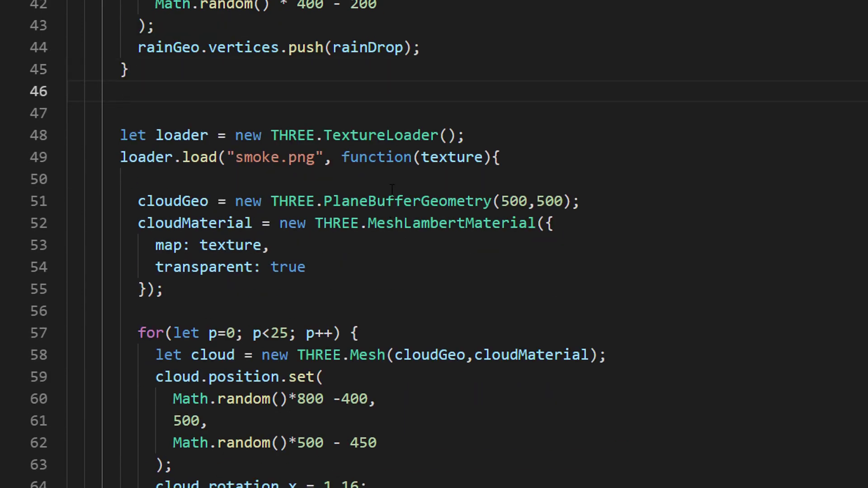
text(rainMaterial = new )
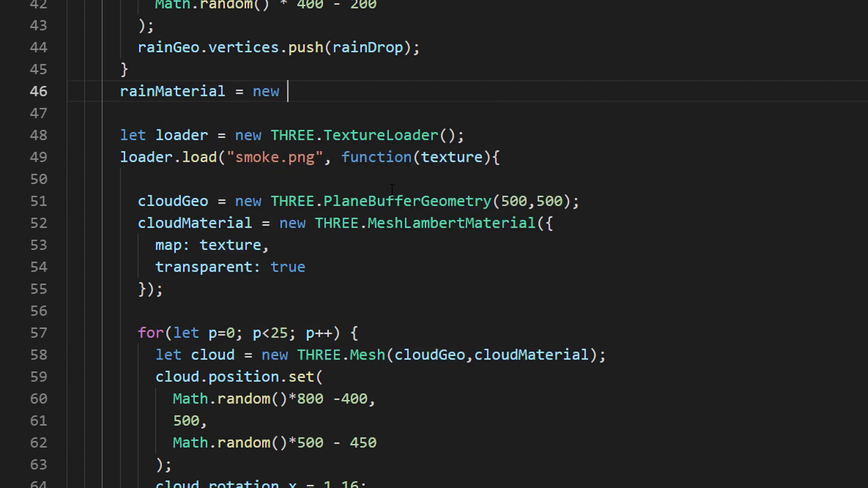
text(THREE.PointsMate)
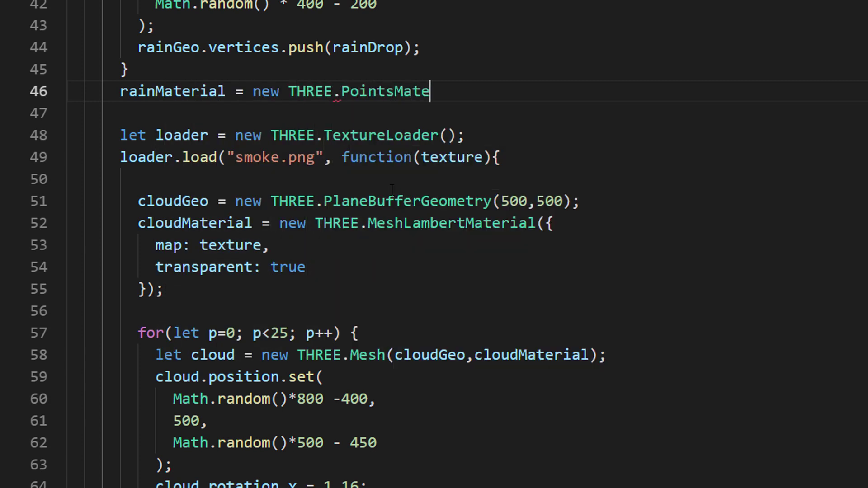
text(rial({)
key(Return)
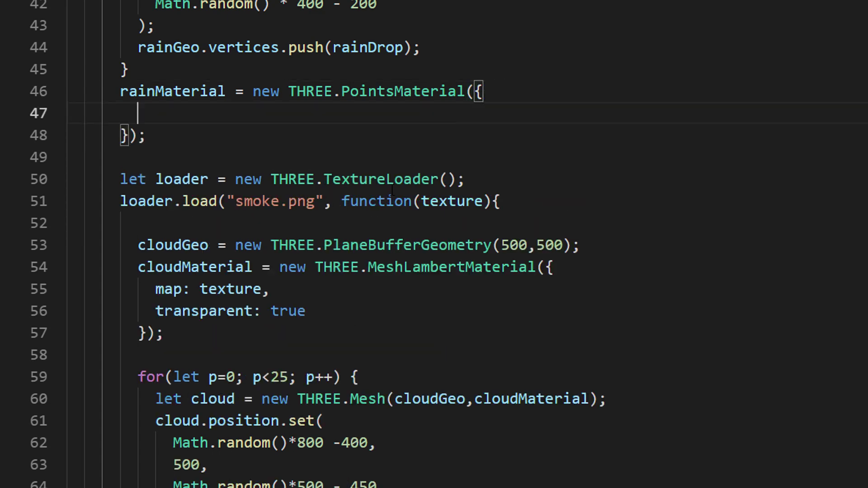
text(color: 0xaa)
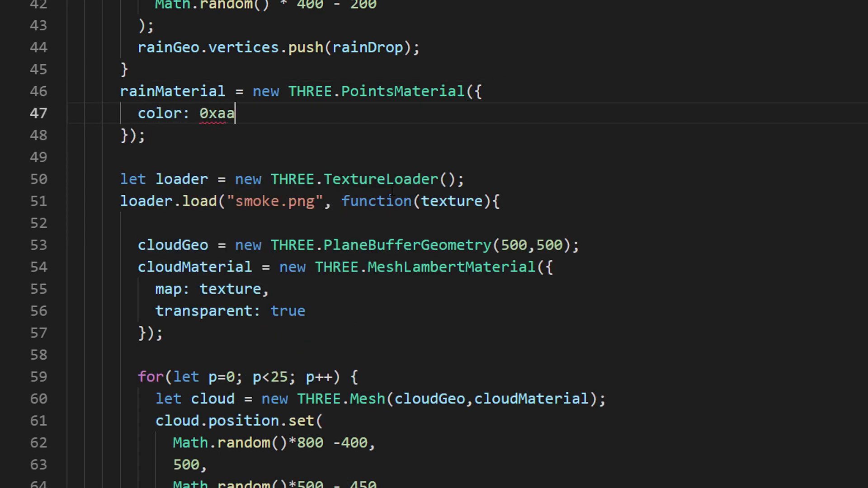
text(aaaa,)
key(Return)
text(size: 0.)
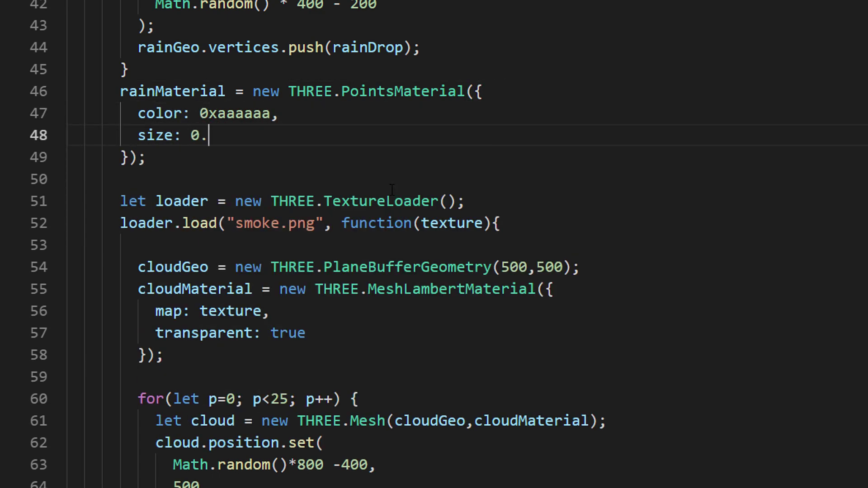
text(transparent: true)
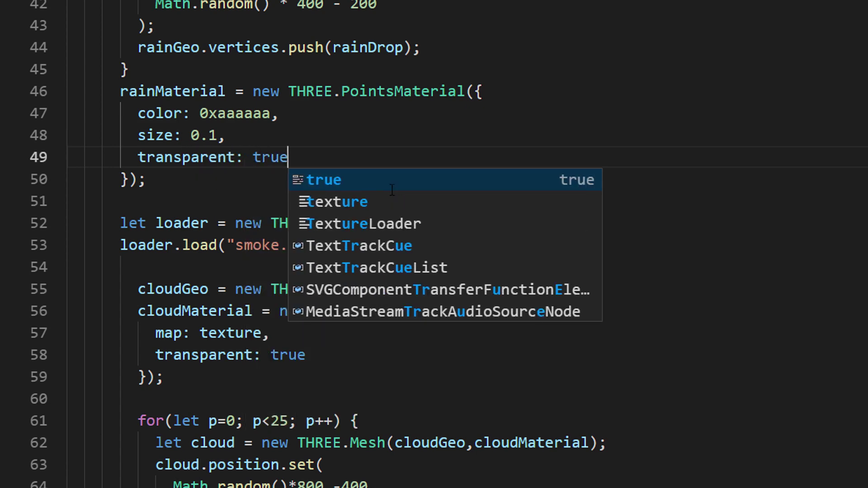
Build rain as THREE.Points(rainGeo, rainMaterial) and begin scene.add(rain).
click(392, 191)
key(Return)
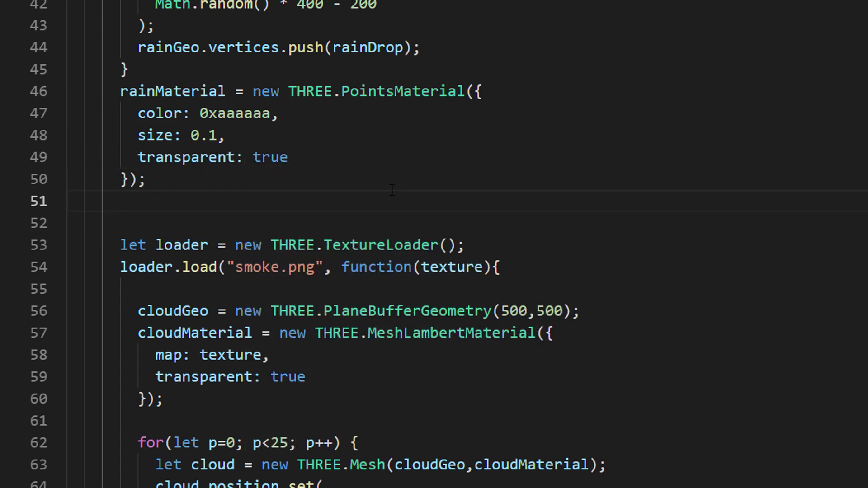
text(rain = new THREE.Points)
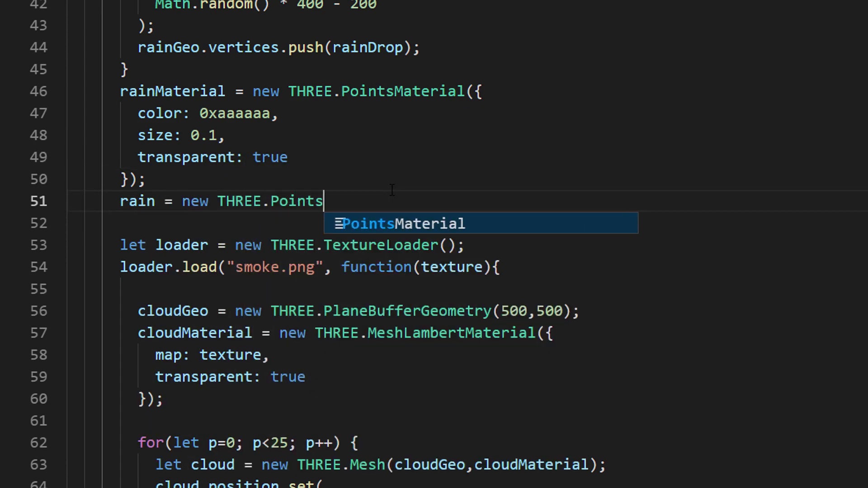
text((rainGeo,rainMaterial)
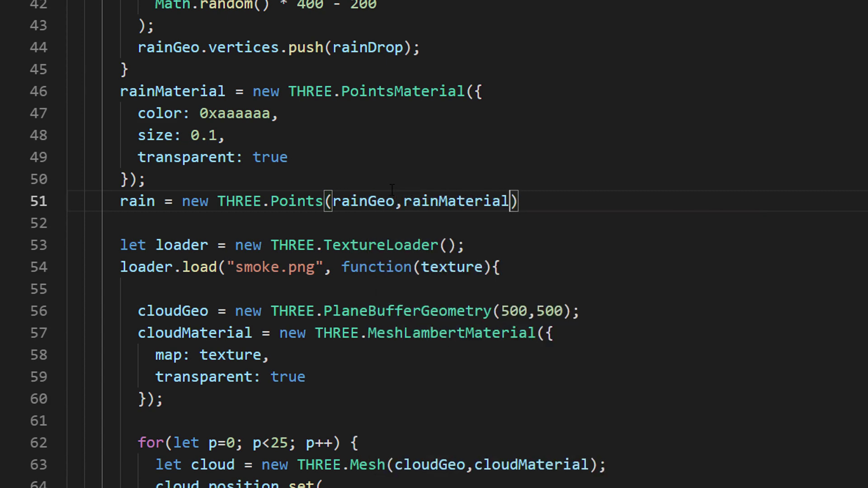
text();)
key(Return)
text(scene.add(r)
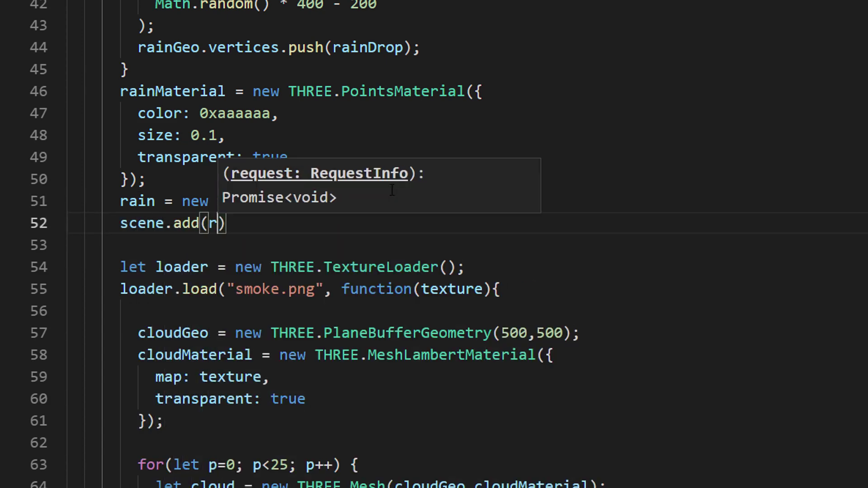
text(ain)
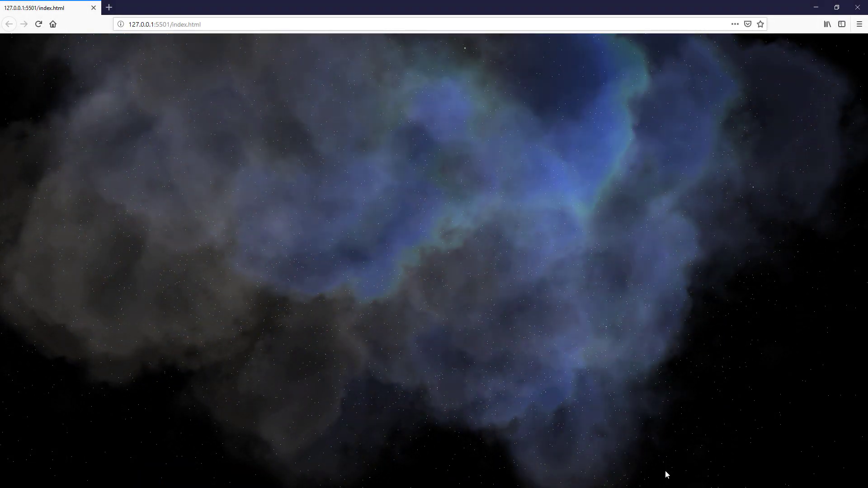
Give each raindrop velocity 0 and start a per-drop forEach loop in animate.
key(Return)
text(rainDrop.ve)
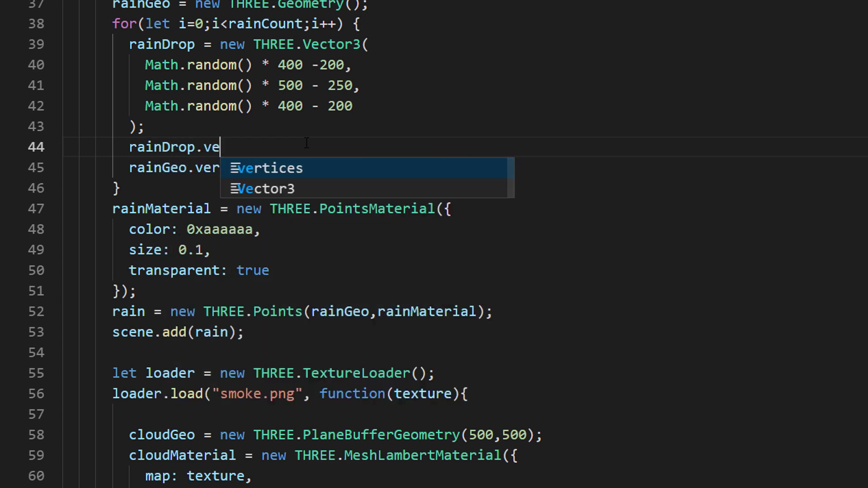
text(locity = {};)
key(Return)
text(rainDrop.)
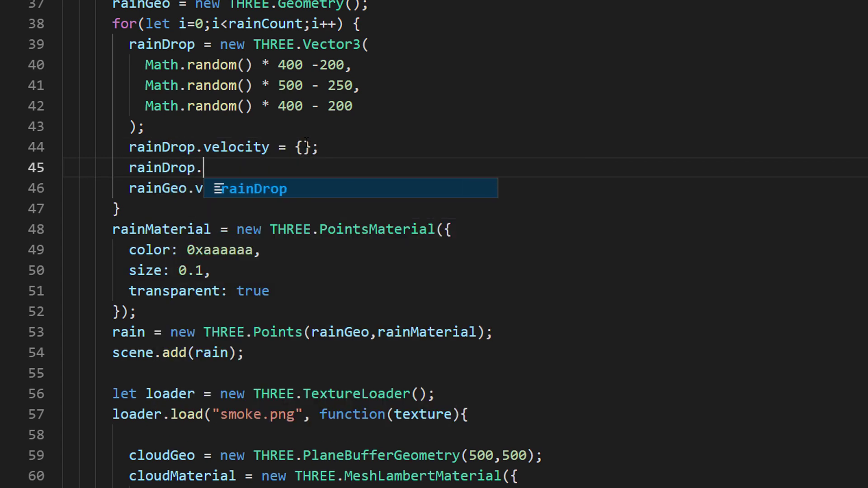
text(velocity = 0;)
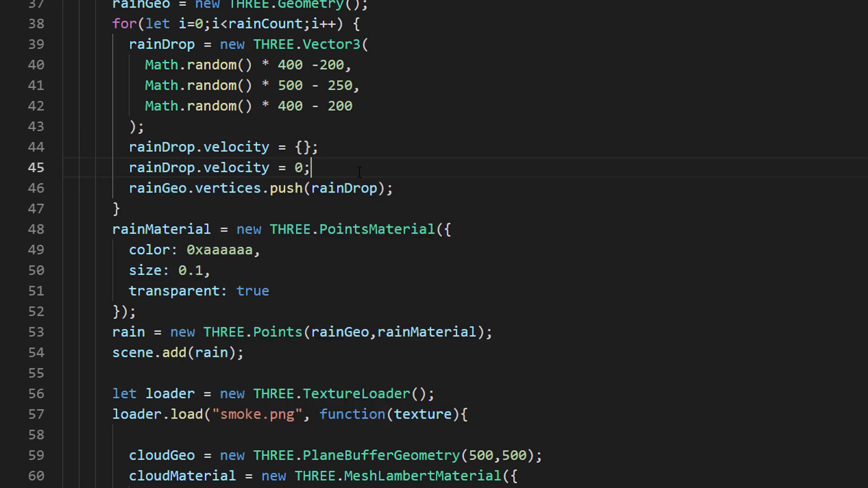
scroll(359, 170, down, 15)
click(576, 155)
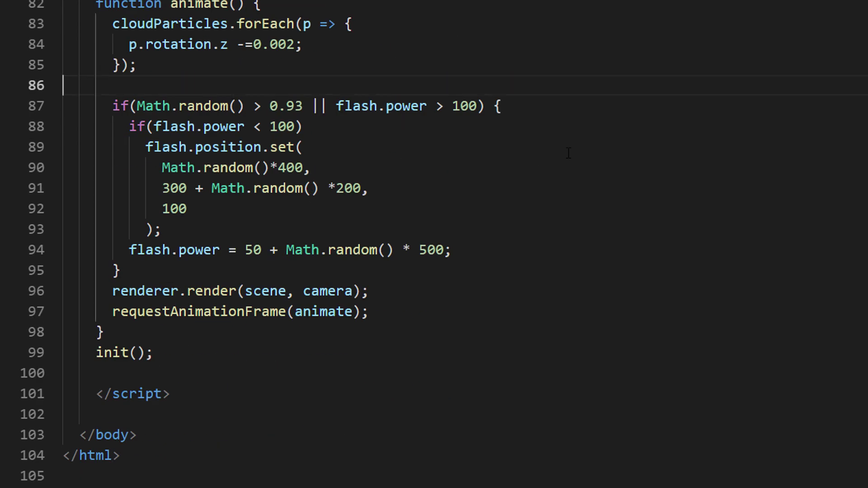
text(rainGeo.vertices.forE)
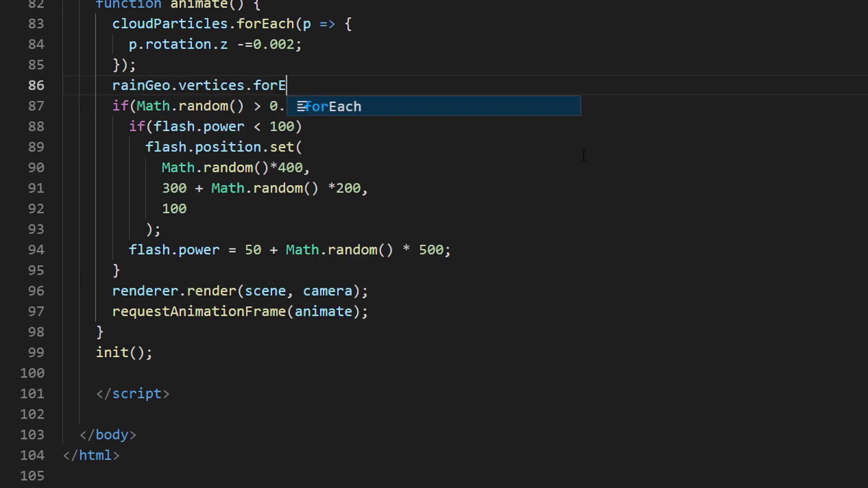
text(ach(p => )
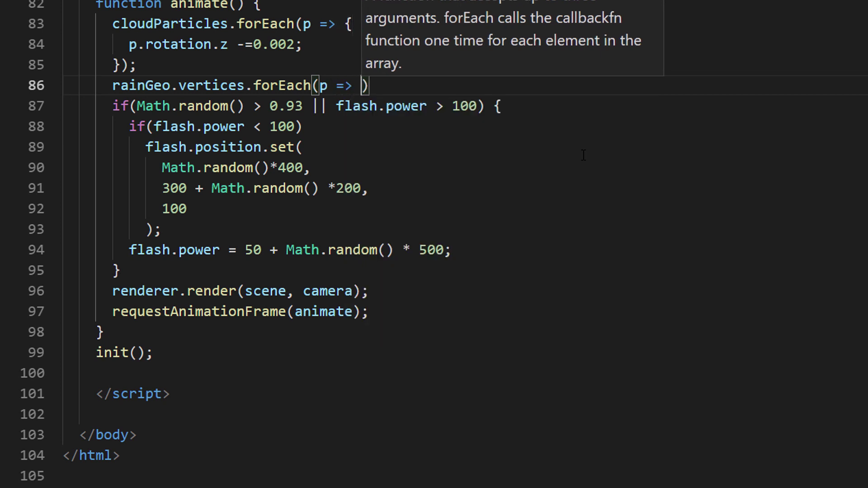
text({)
key(Return)
text(p.velocity)
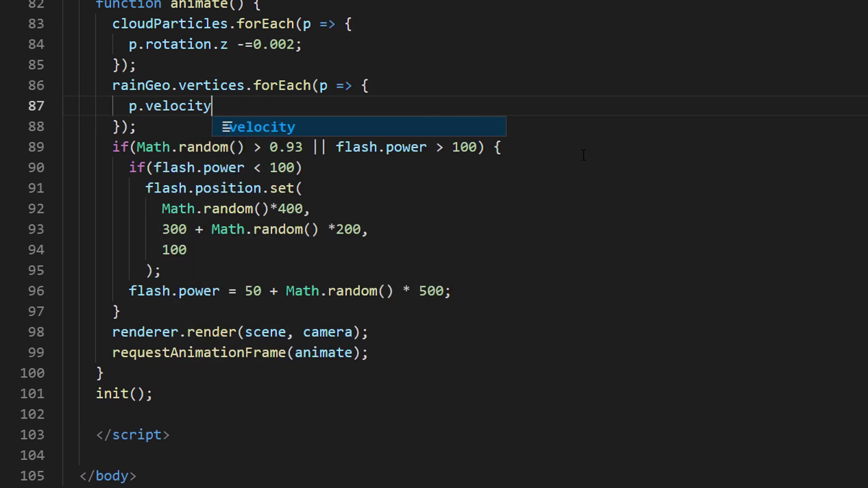
text( -= 0.1 + Math.random() * 0.1)
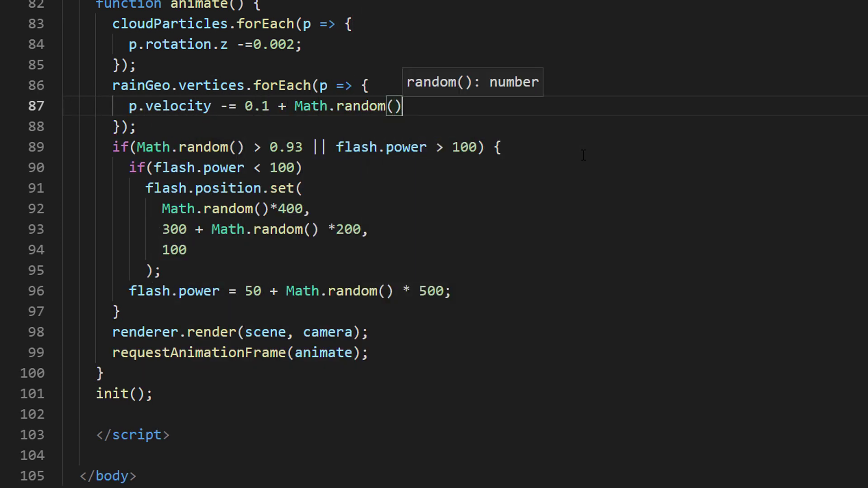
text(;)
Update each drop's velocity and y, resetting drops below -200 back to the top.
key(Return)
text(p.y += )
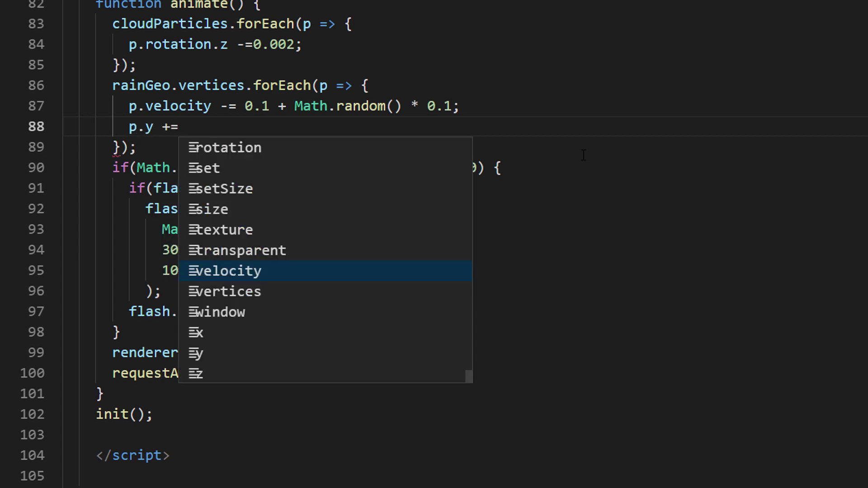
text(p.v)
key(Return)
text(;)
key(Return)
text(if ( p)
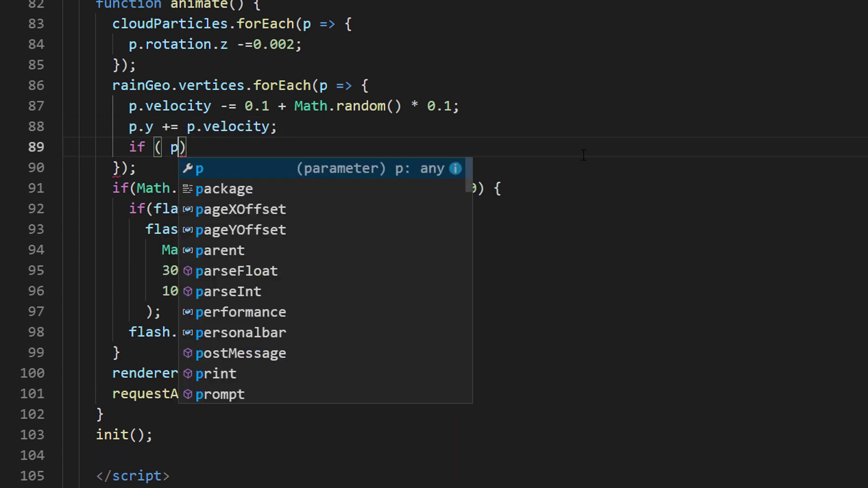
text(.y < -200)
key(End)
text({)
key(Return)
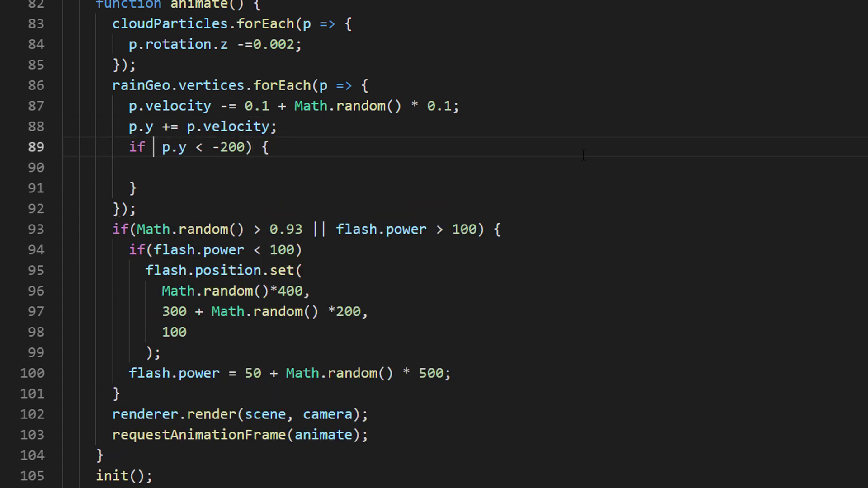
text(p.y = 200)
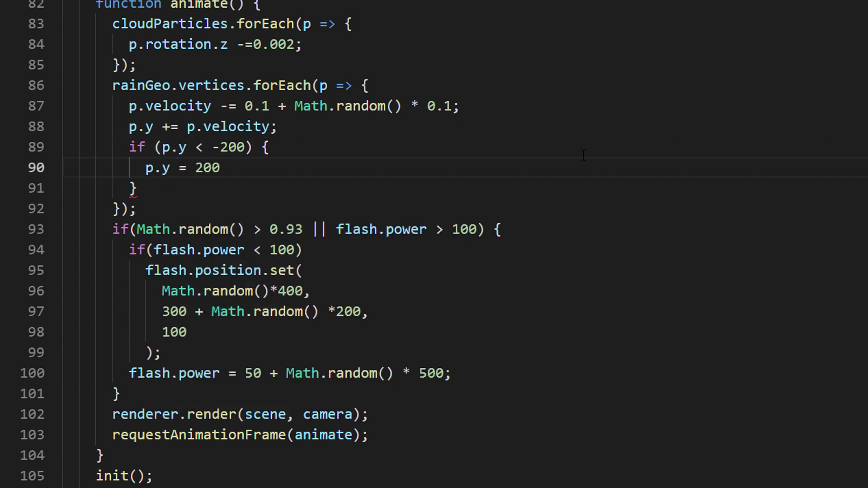
text(;)
key(Return)
text(p.)
key(Return)
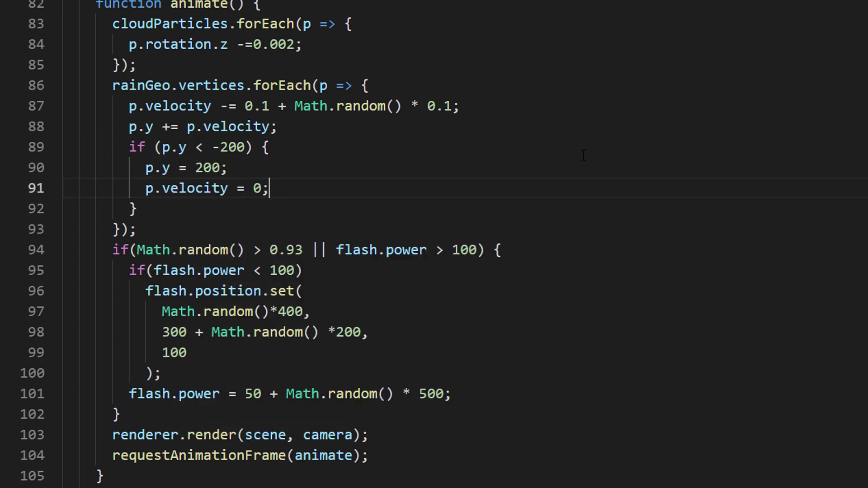
After the raindrop loop, set rainGeo.verticesNeedUpdate = true.
key(Down)
key(Down)
key(Return)
text(rainGeo.vertices)
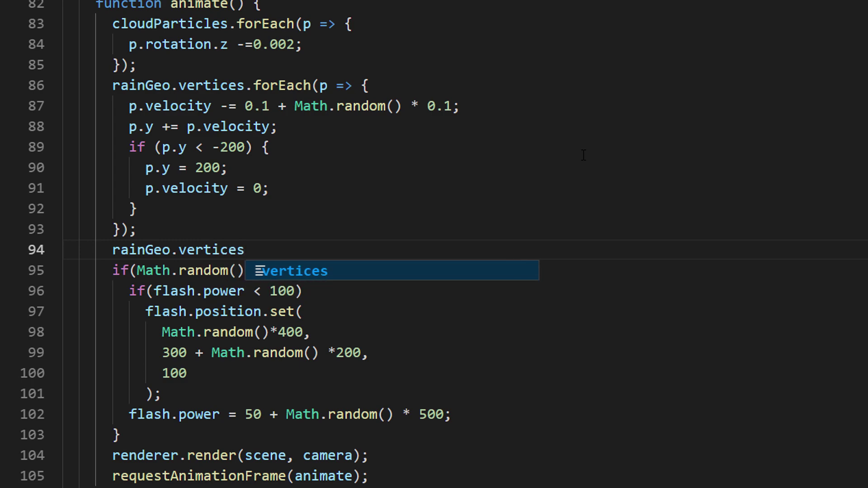
text(NeedUpdate = true;)
key(Return)
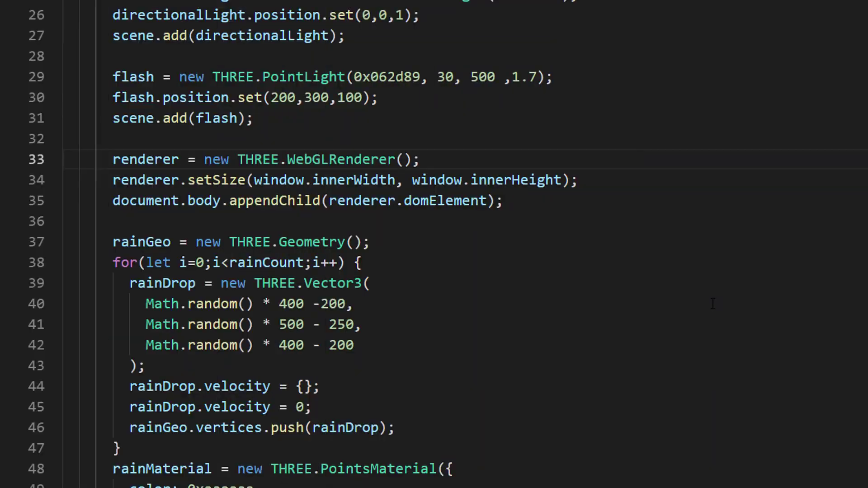
Add FogExp2 fog (0x1c1c2a, density 0.002) and begin the renderer.setClearColor line.
key(Return)
text(scene.)
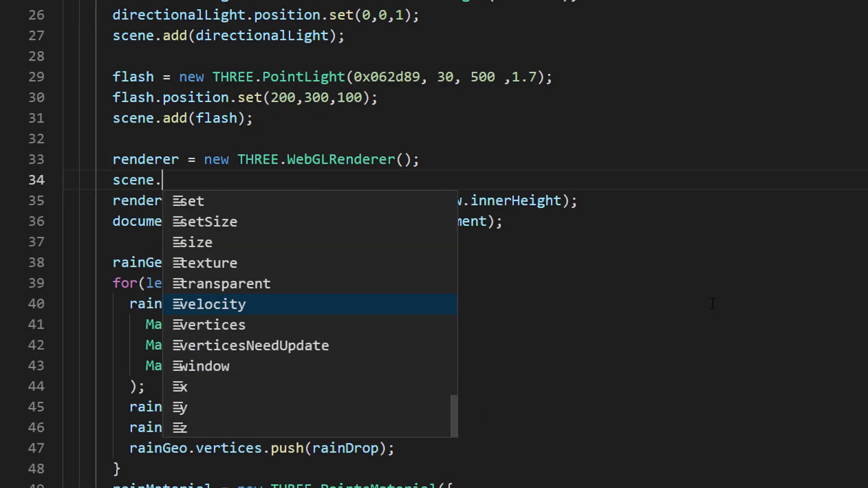
text(fog = new THREE.FogExp2(0x1c1c2a, 0.002)
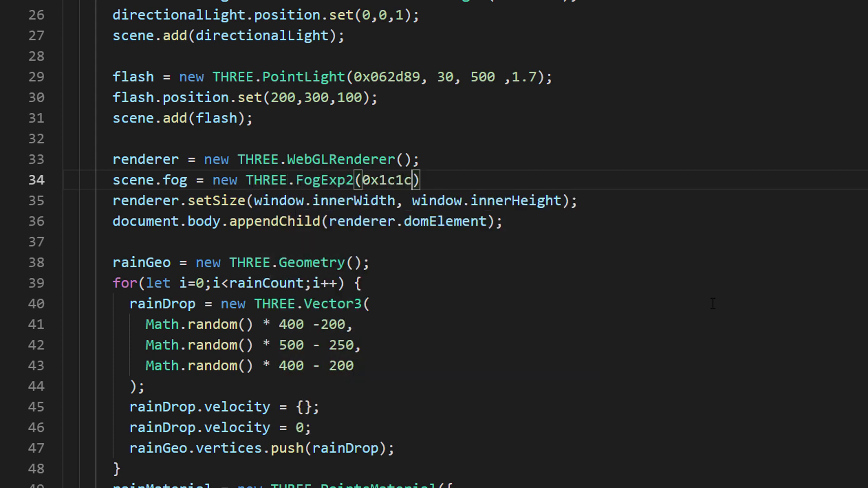
text();)
key(Return)
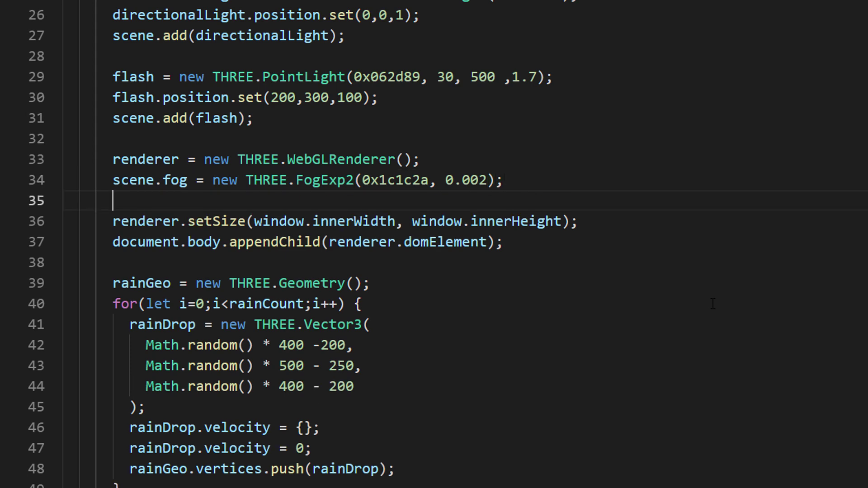
text(renderer.setClearColor)
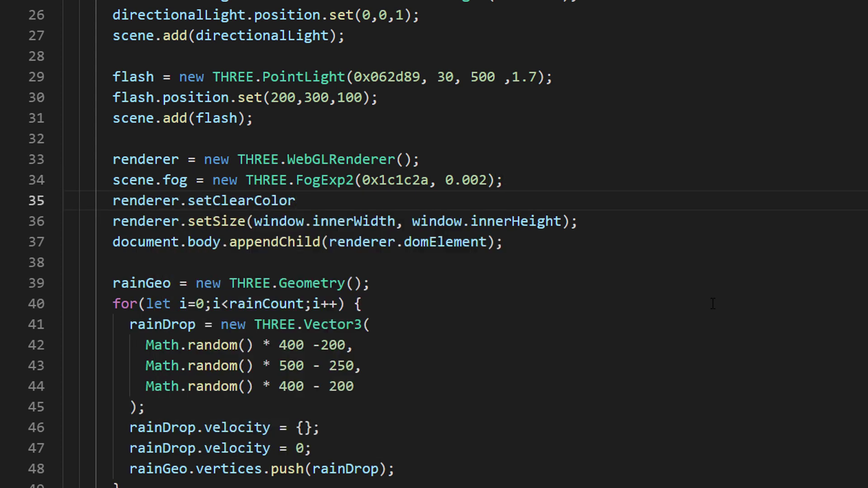
text((scene.fog.color)
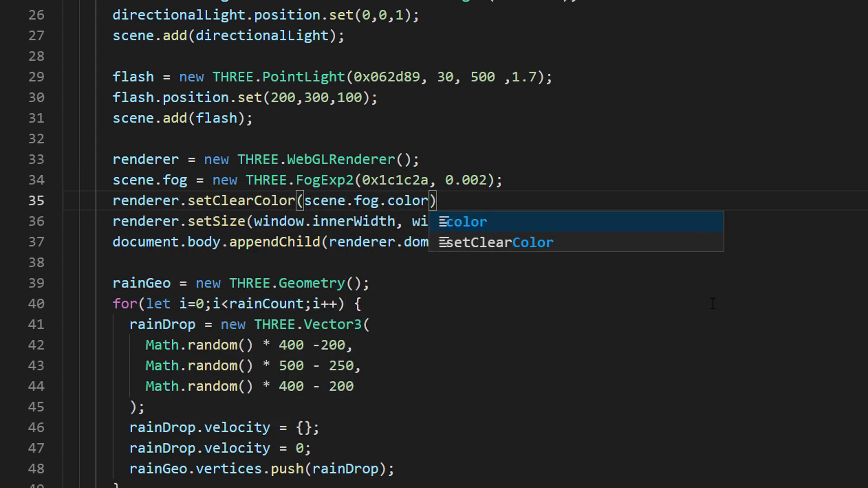
text(rain.ro)
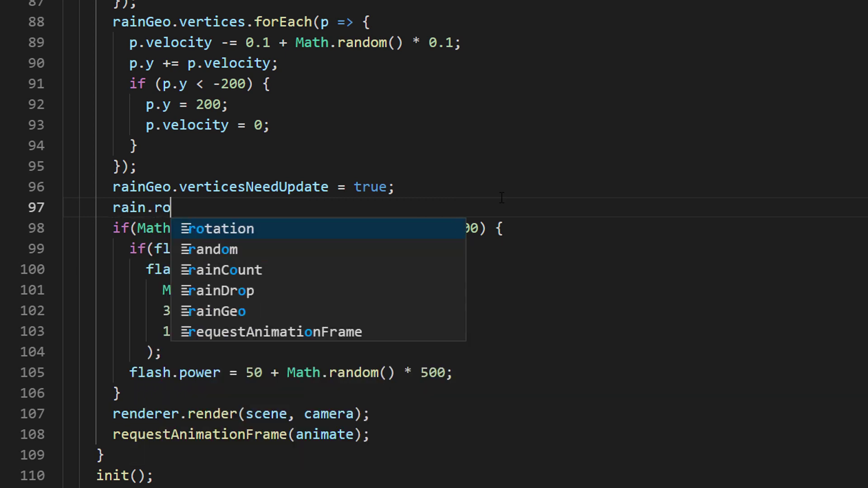
text(tation.y +=0.00)
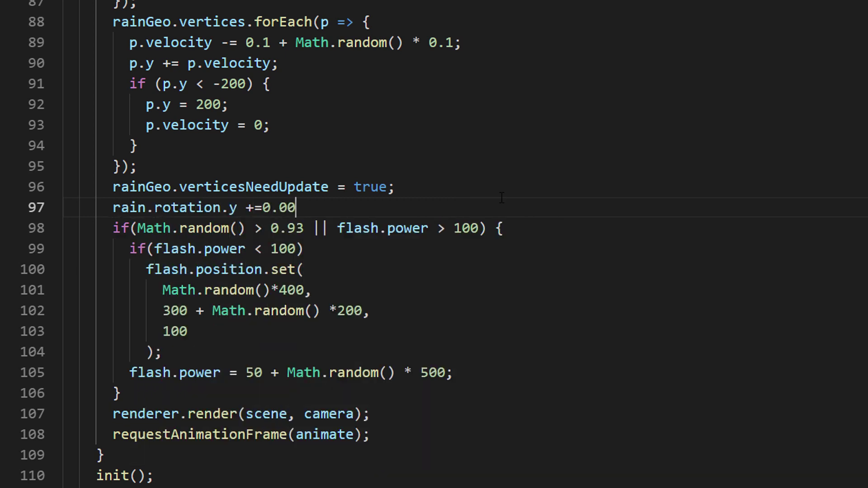